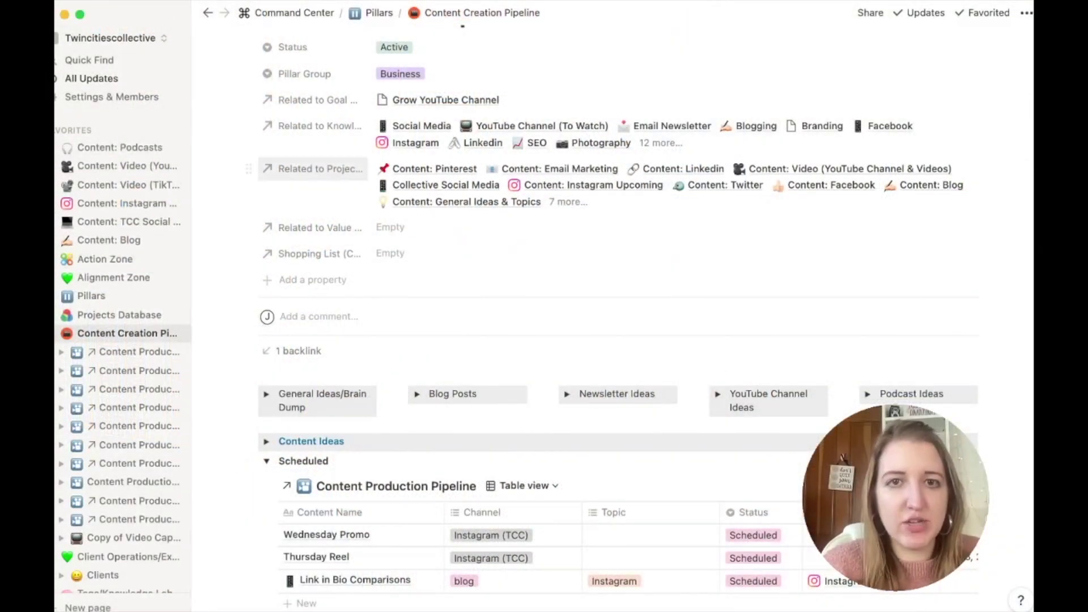
- Scroll back up the Content Creation Pipeline page to its status, pillar and related project links
{"action": "scroll", "coordinate": [312, 227], "scroll_direction": "up", "scroll_amount": 5}
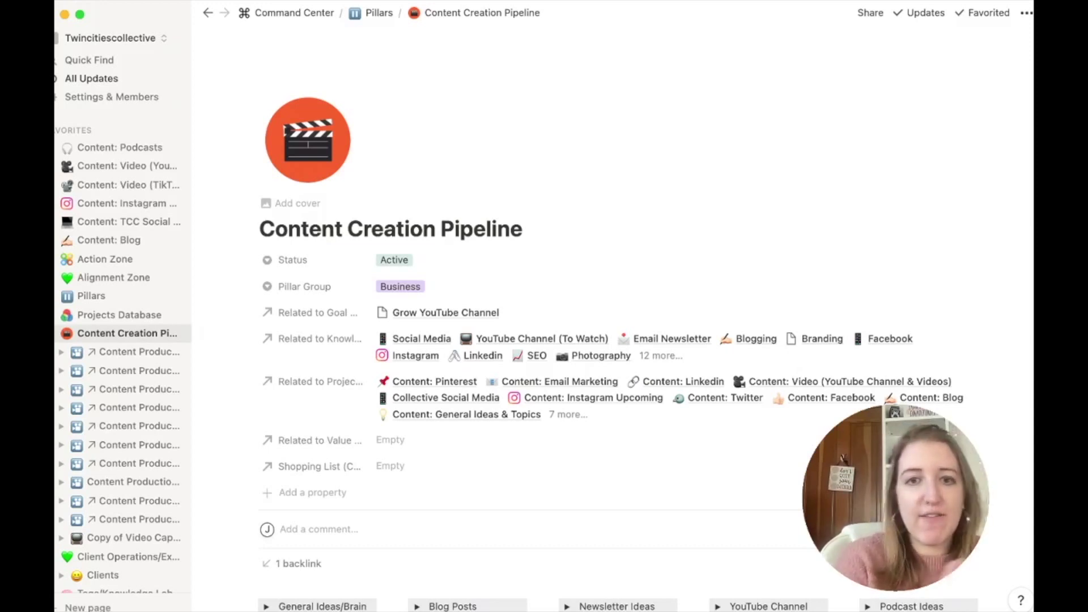
- Expand the Content Ideas section and check its table's Status is Potential Ideas filter
{"action": "scroll", "coordinate": [510, 368], "scroll_direction": "down", "scroll_amount": 5}
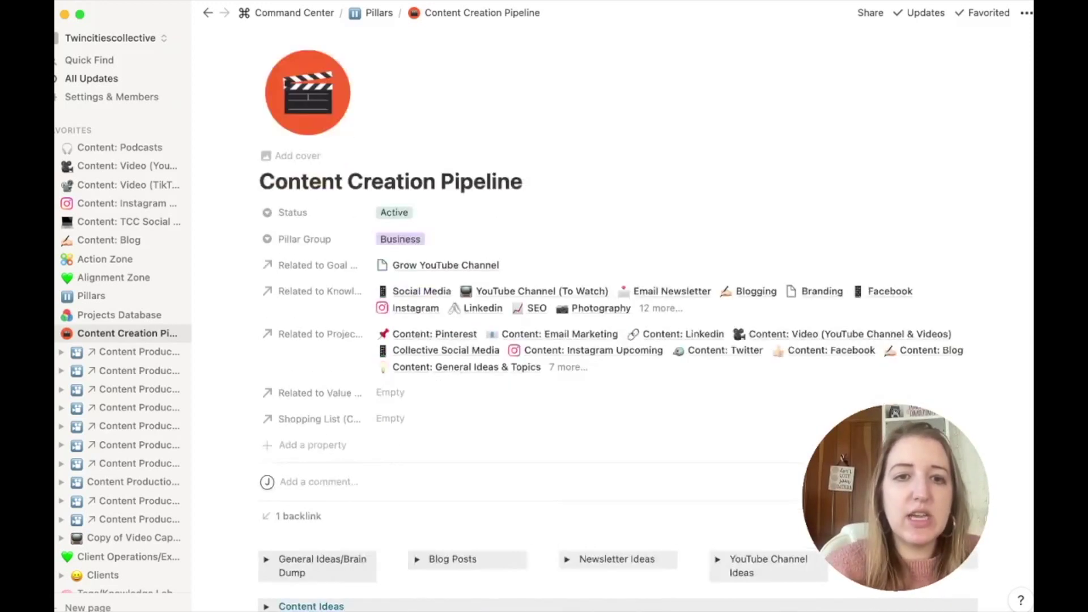
{"action": "scroll", "coordinate": [511, 340], "scroll_direction": "down", "scroll_amount": 2}
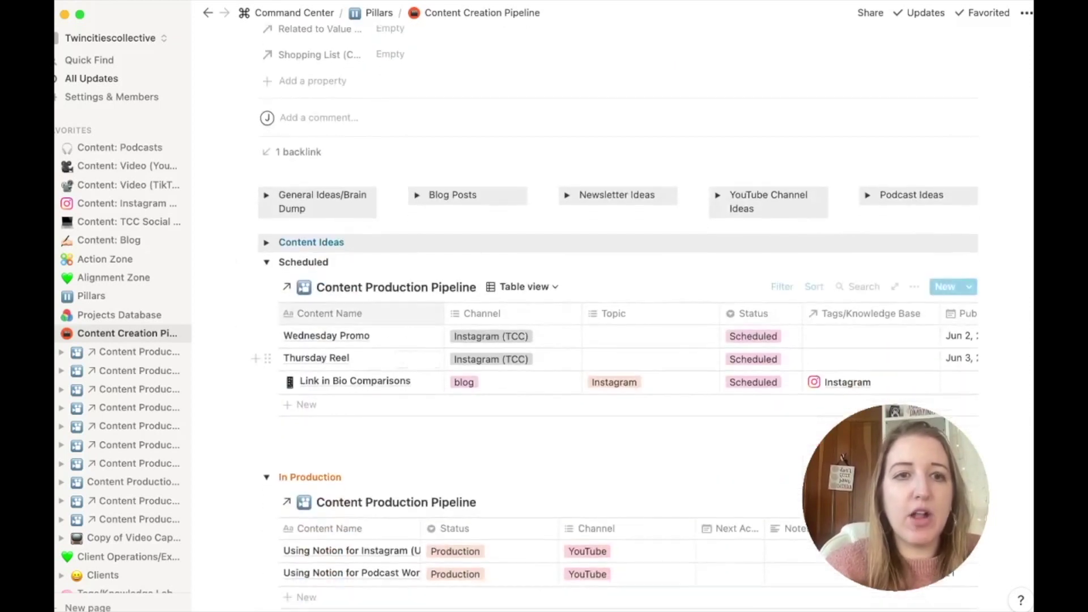
{"action": "left_click", "coordinate": [265, 242]}
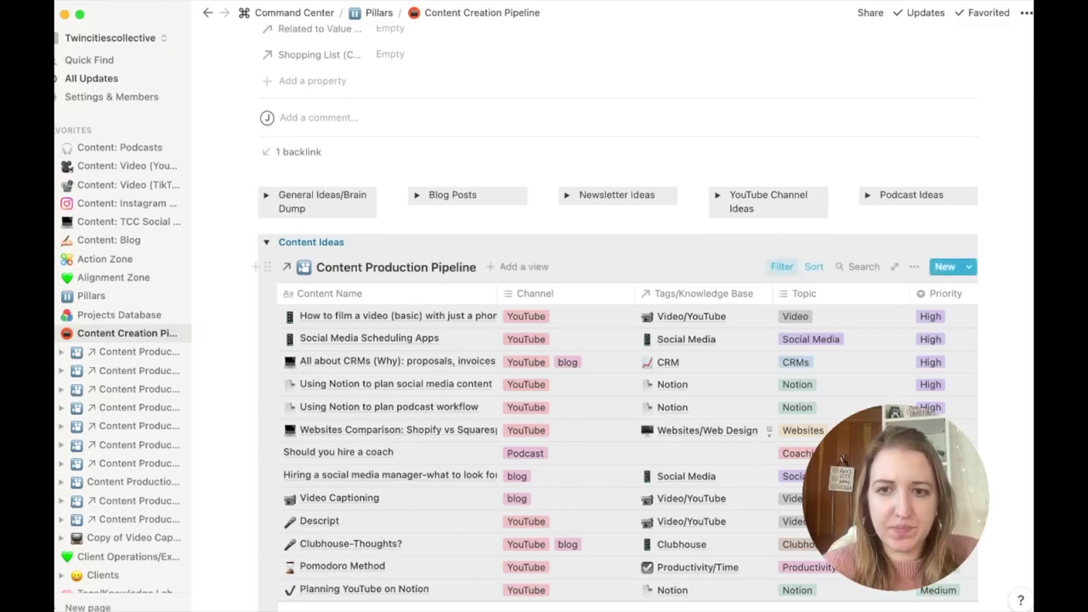
{"action": "left_click", "coordinate": [782, 266]}
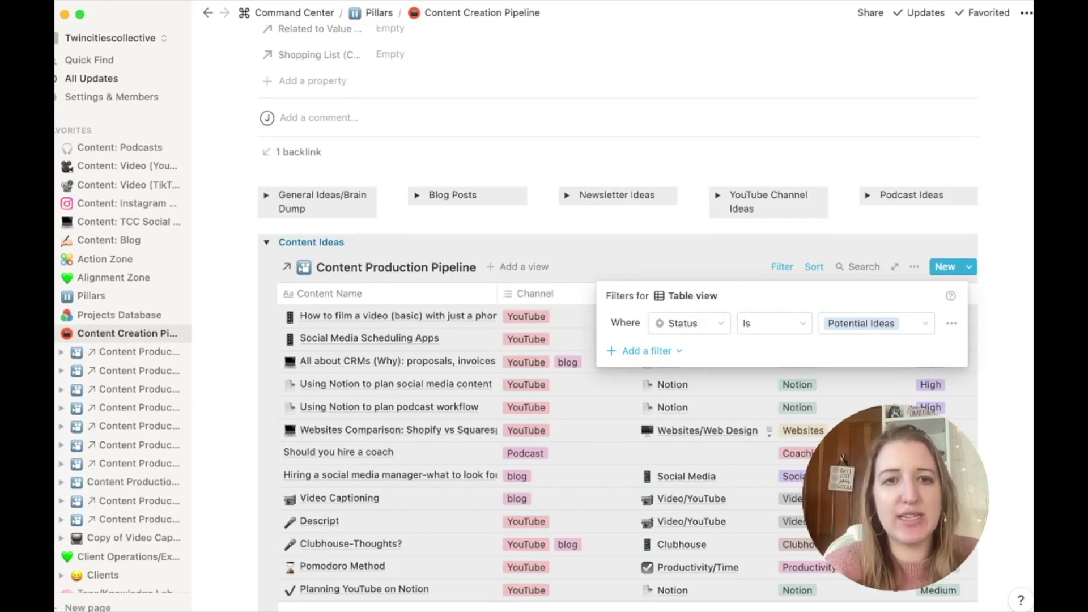
- Collapse Content Ideas and review Wednesday Promo's status options, leaving it Scheduled
{"action": "key", "text": "Escape"}
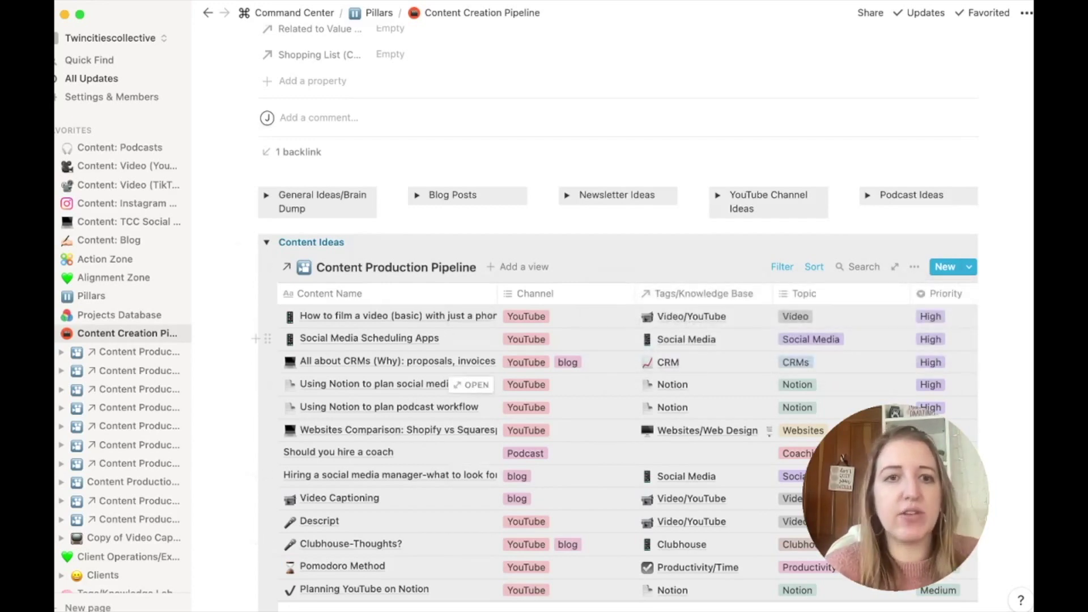
{"action": "left_click", "coordinate": [266, 242]}
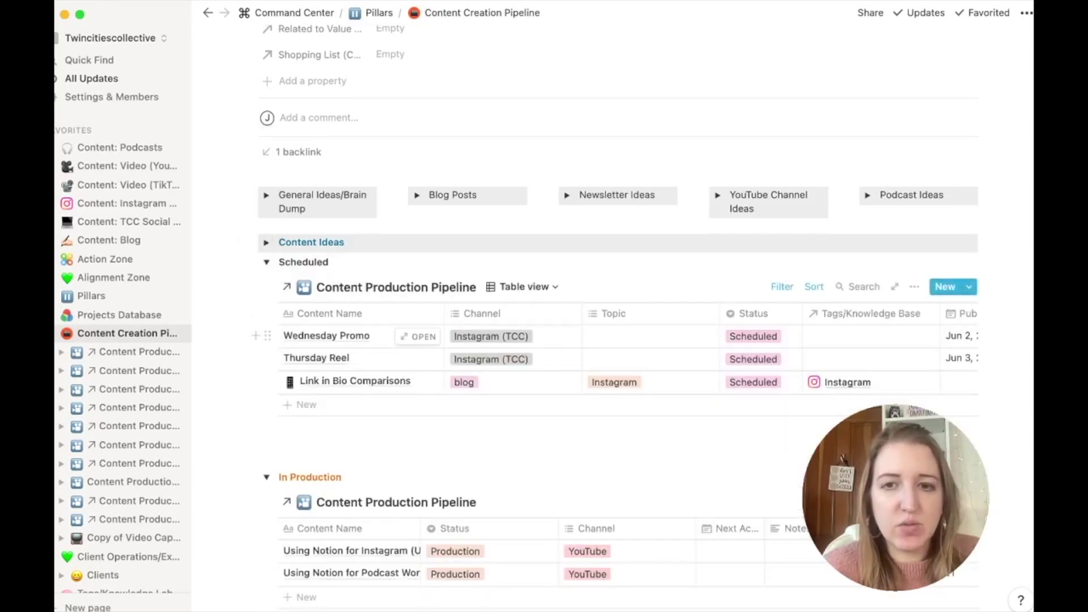
{"action": "left_click", "coordinate": [753, 336]}
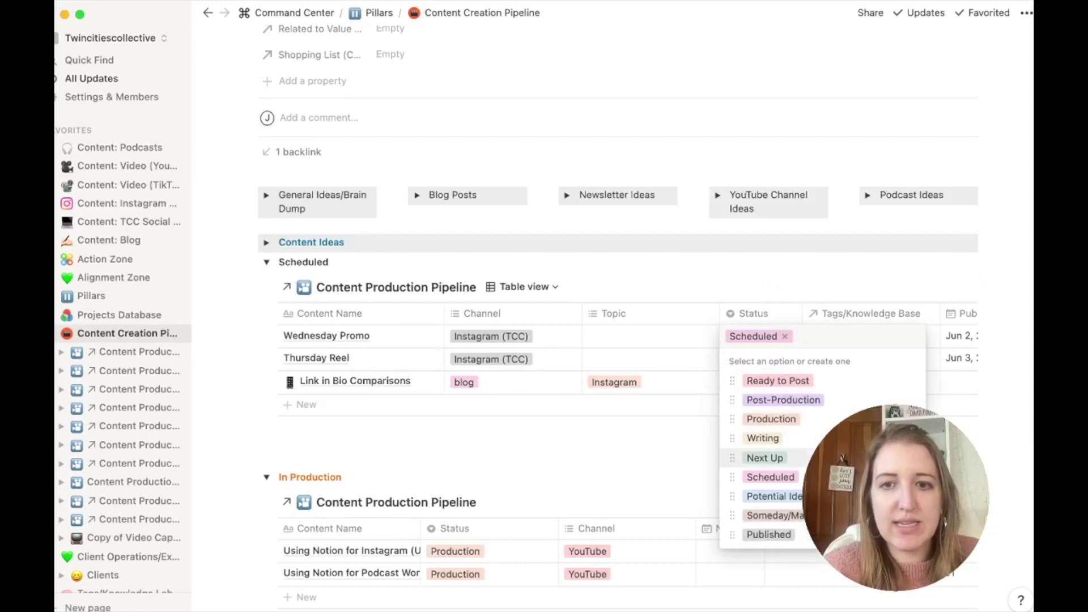
{"action": "key", "text": "Escape"}
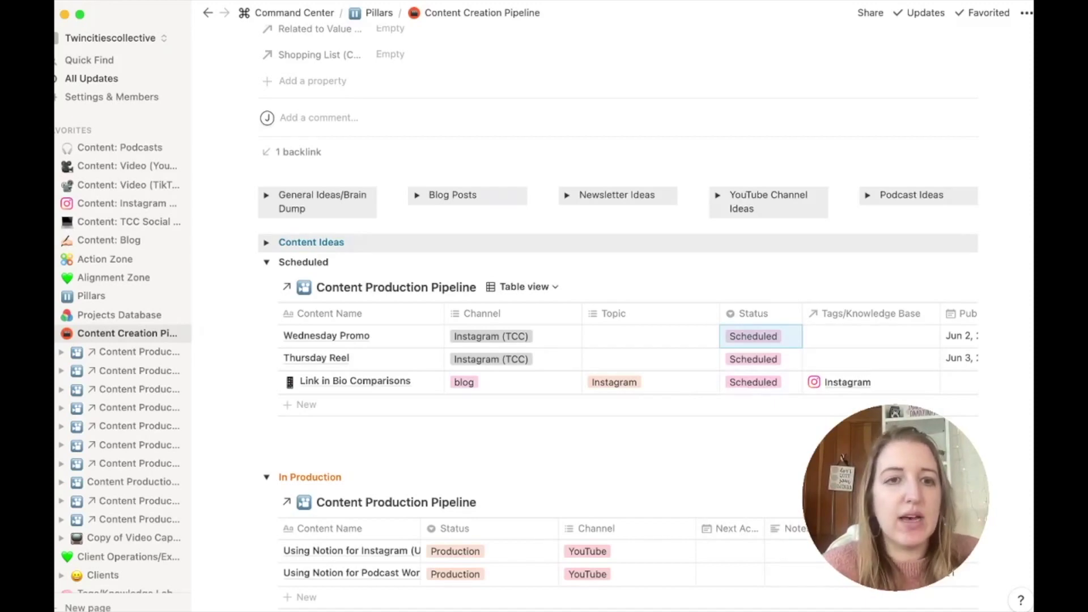
{"action": "scroll", "coordinate": [617, 317], "scroll_direction": "down", "scroll_amount": 5}
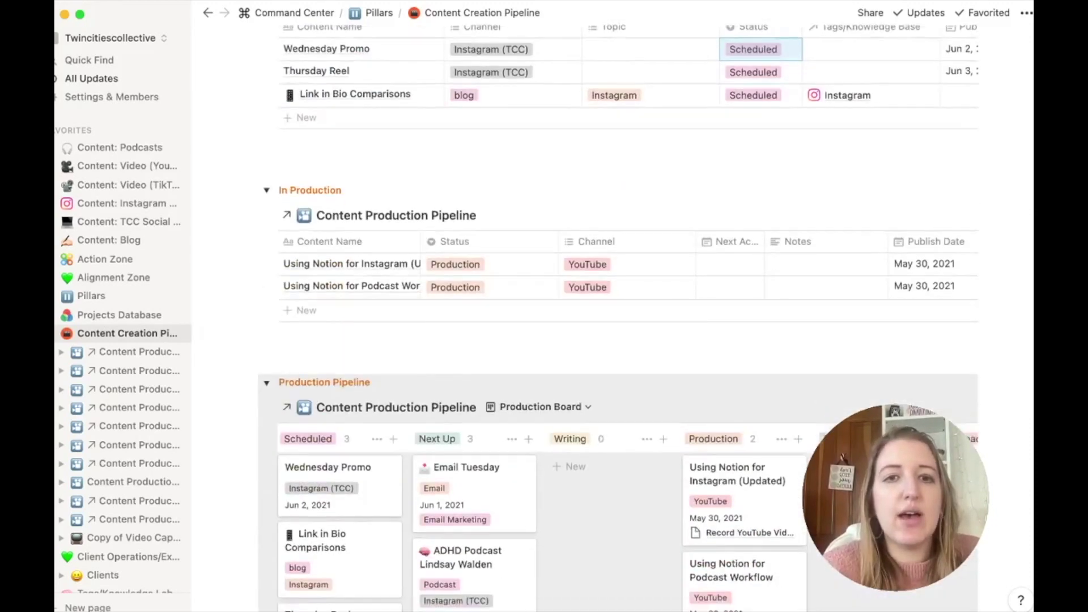
{"action": "scroll", "coordinate": [617, 317], "scroll_direction": "down", "scroll_amount": 10}
{"action": "scroll", "coordinate": [618, 317], "scroll_direction": "down", "scroll_amount": 10}
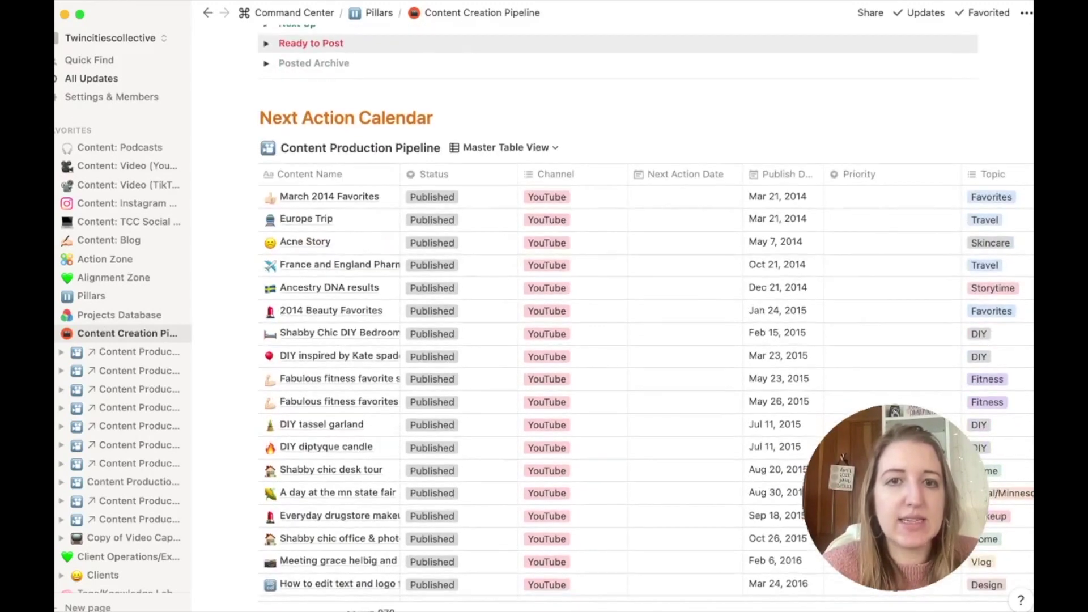
{"action": "scroll", "coordinate": [617, 317], "scroll_direction": "down", "scroll_amount": 15}
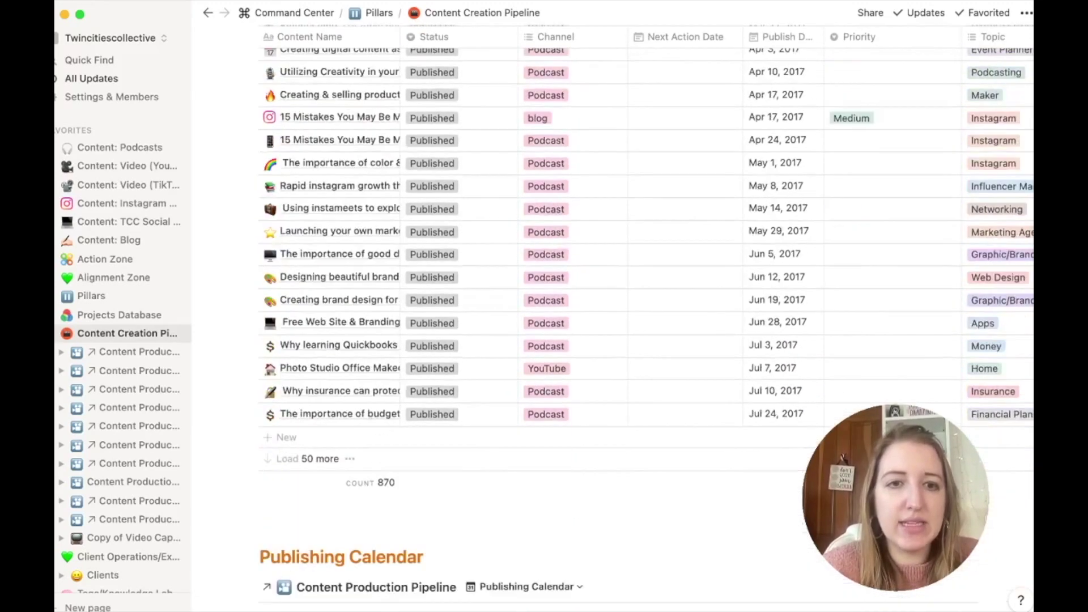
{"action": "scroll", "coordinate": [618, 318], "scroll_direction": "down", "scroll_amount": 20}
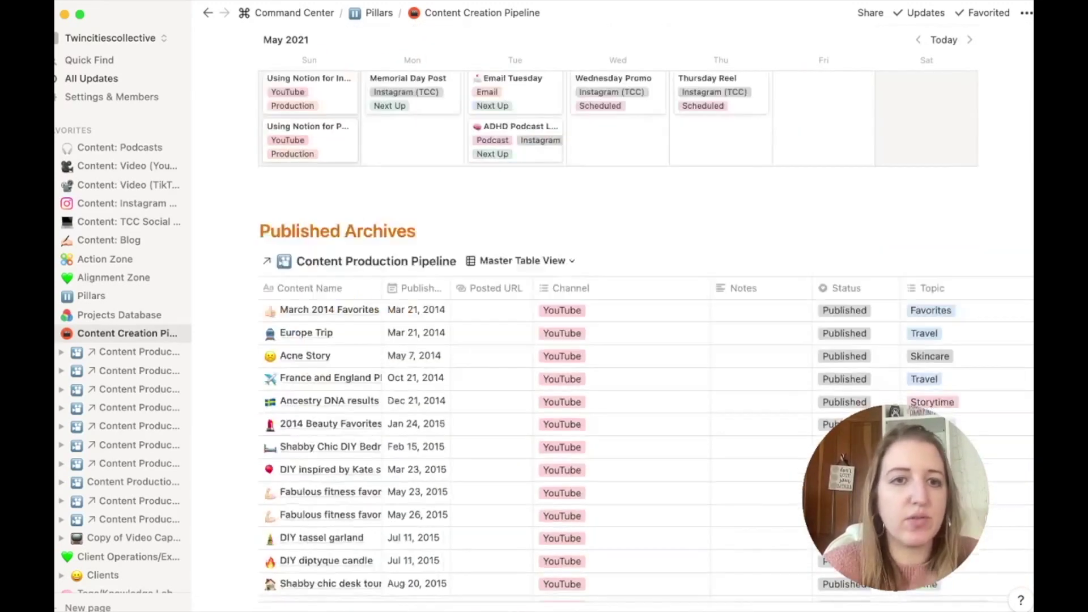
{"action": "scroll", "coordinate": [617, 317], "scroll_direction": "up", "scroll_amount": 15}
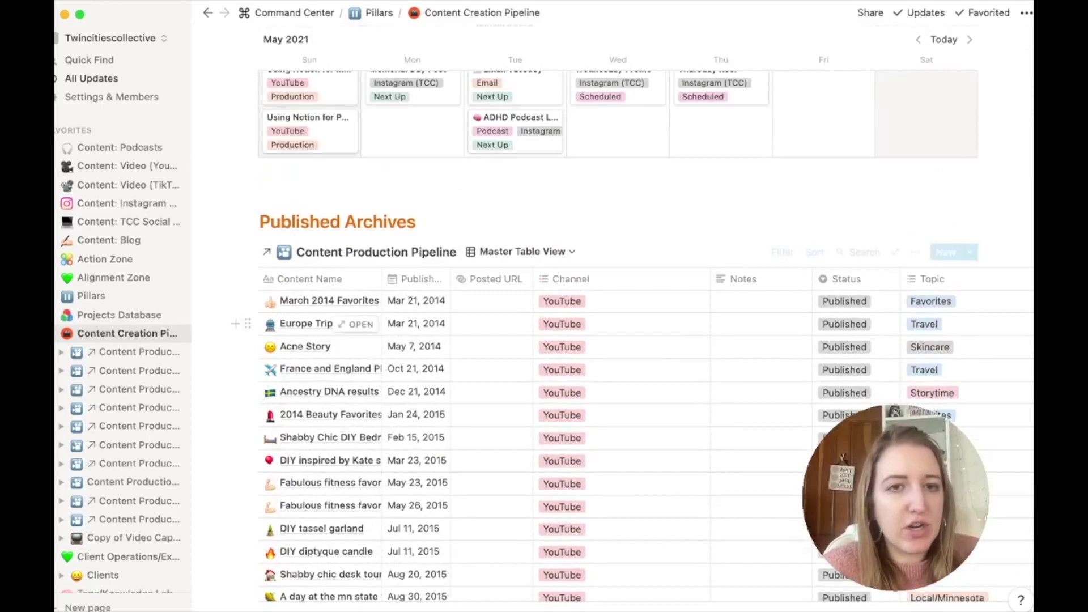
{"action": "scroll", "coordinate": [351, 369], "scroll_direction": "down", "scroll_amount": 7}
{"action": "scroll", "coordinate": [618, 317], "scroll_direction": "down", "scroll_amount": 8}
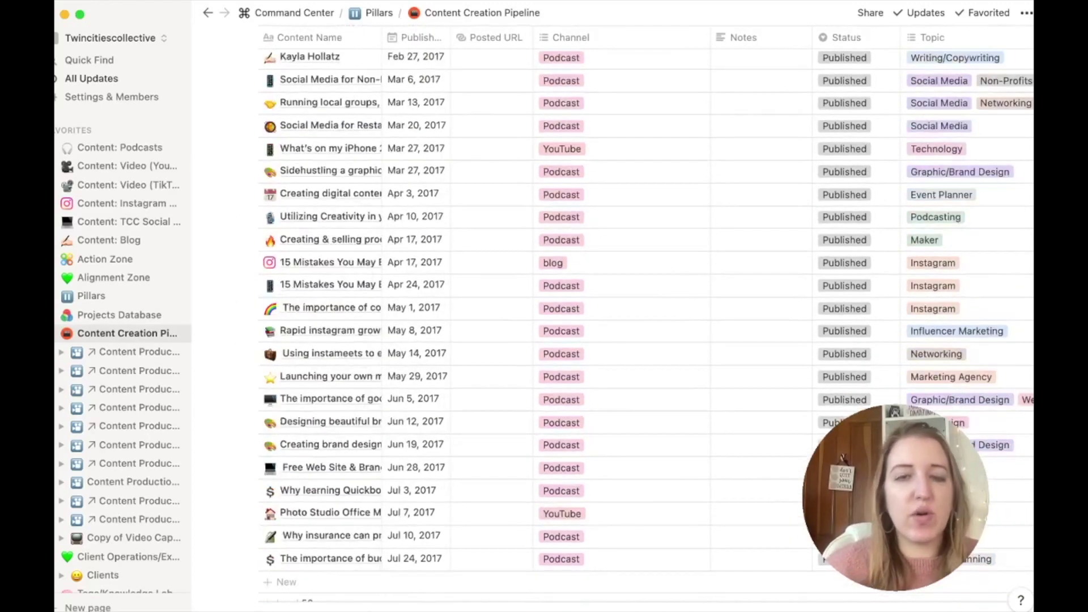
{"action": "scroll", "coordinate": [618, 317], "scroll_direction": "up", "scroll_amount": 20}
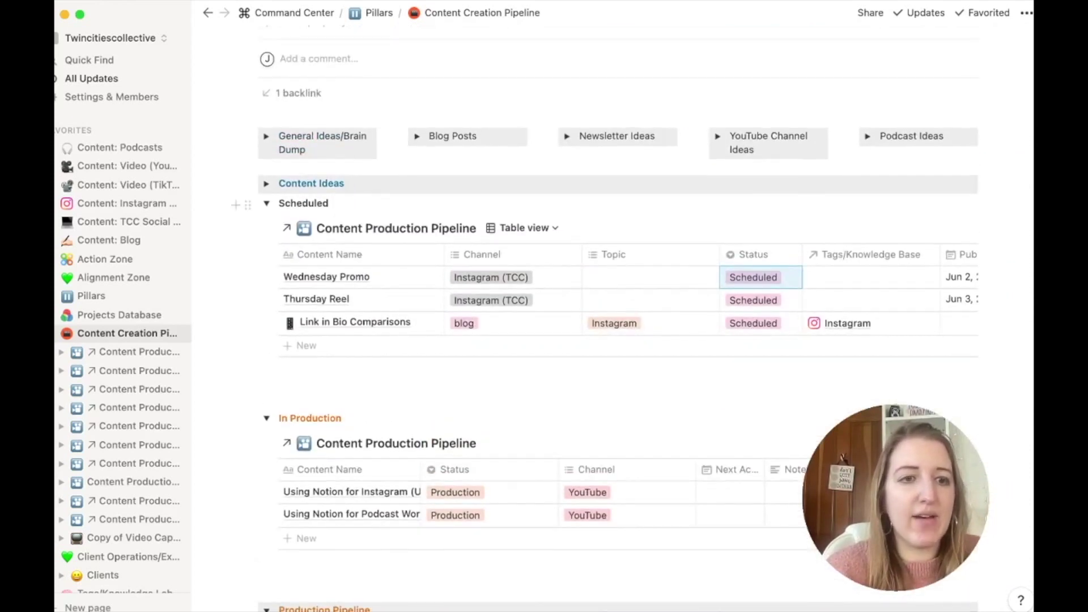
{"action": "scroll", "coordinate": [617, 318], "scroll_direction": "down", "scroll_amount": 2}
{"action": "scroll", "coordinate": [124, 340], "scroll_direction": "down", "scroll_amount": 1}
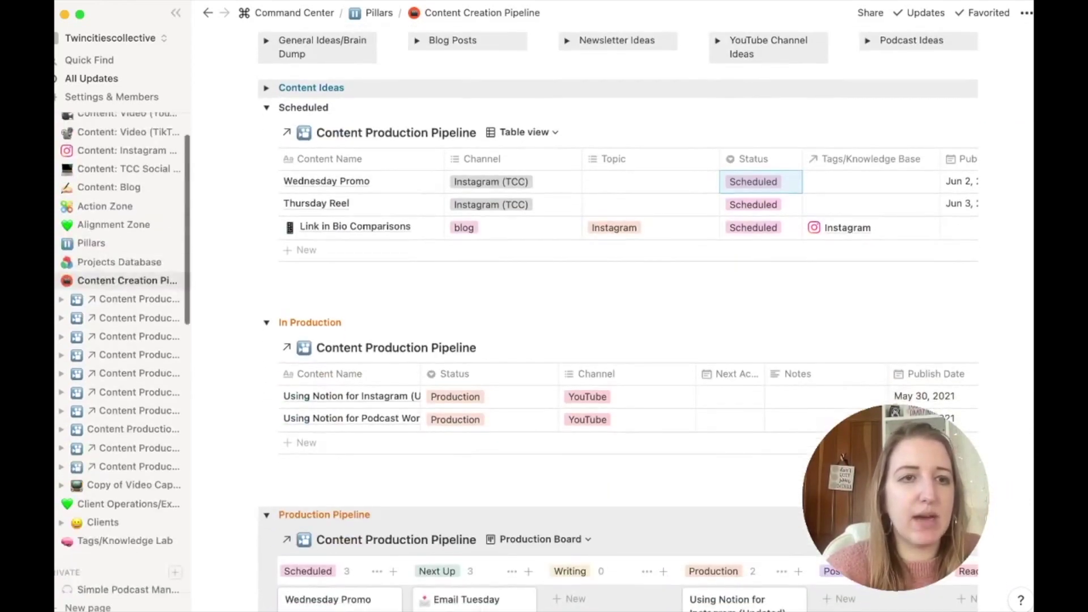
{"action": "scroll", "coordinate": [125, 340], "scroll_direction": "up", "scroll_amount": 1}
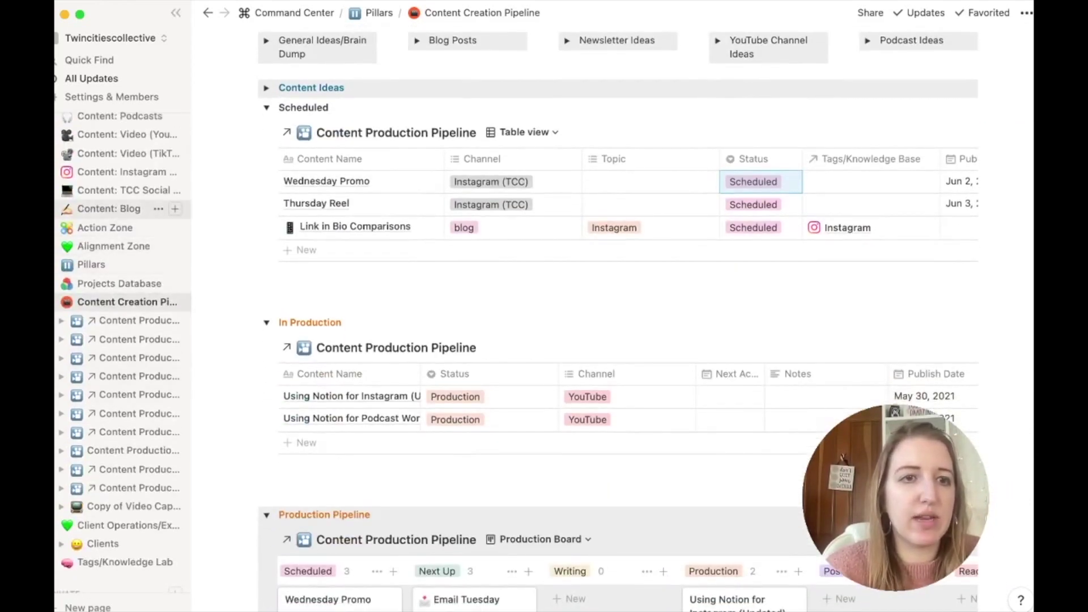
- Open Content: Instagram Upcoming from the Projects Database as a full page and inspect its Instagram This Week filters
{"action": "left_click", "coordinate": [119, 283]}
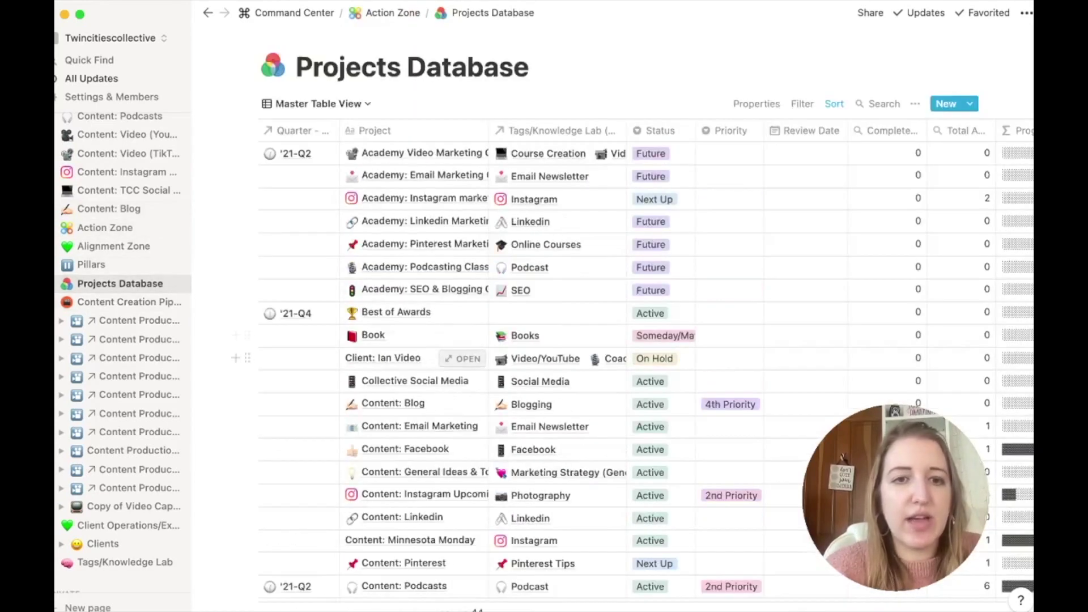
{"action": "scroll", "coordinate": [462, 358], "scroll_direction": "down", "scroll_amount": 2}
{"action": "left_click", "coordinate": [462, 384]}
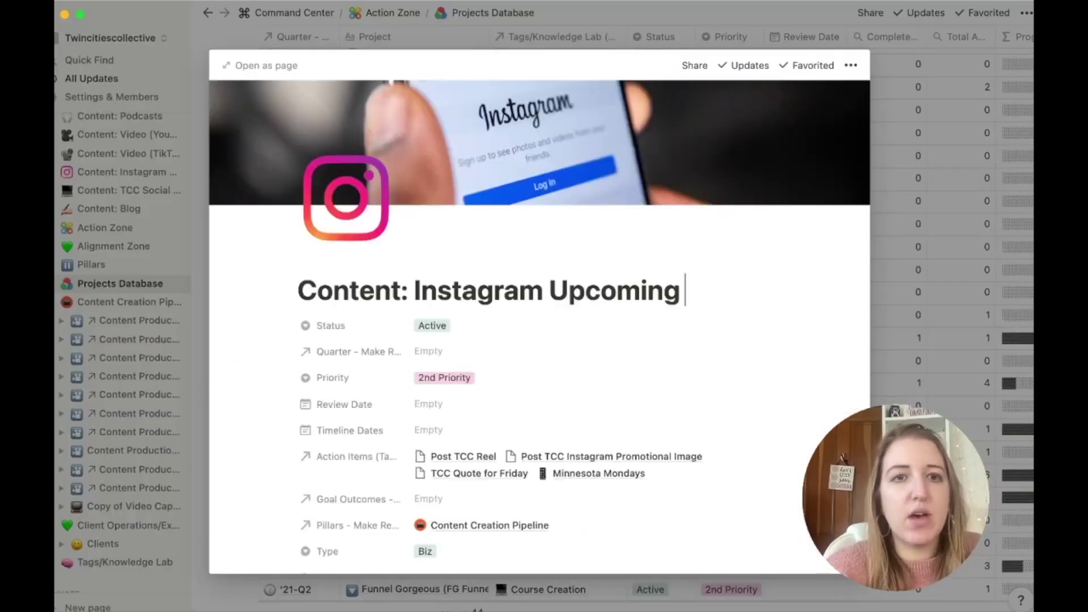
{"action": "left_click", "coordinate": [259, 65]}
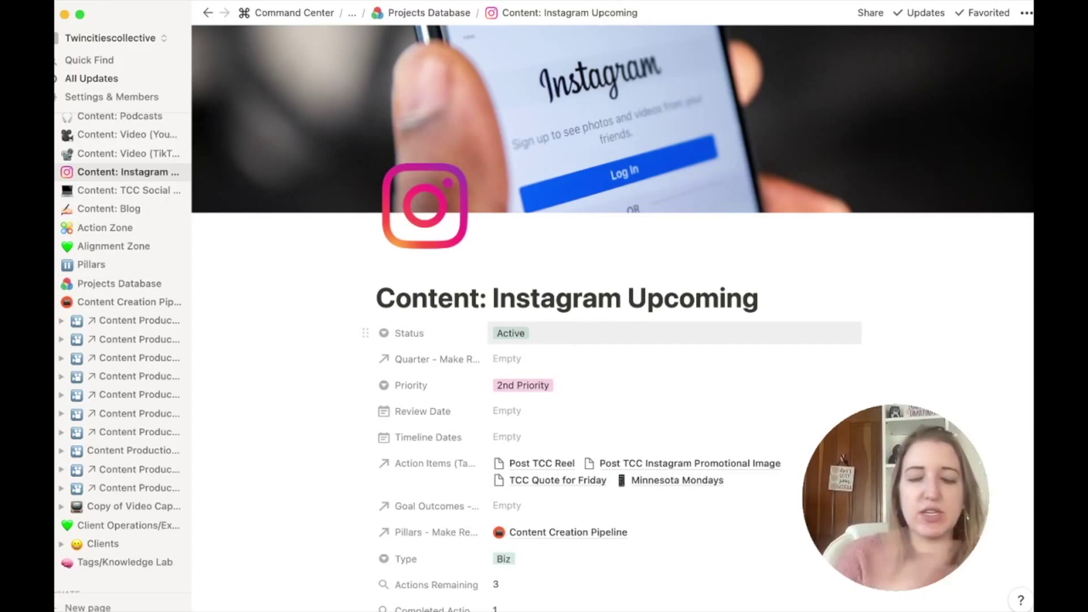
{"action": "scroll", "coordinate": [612, 318], "scroll_direction": "down", "scroll_amount": 15}
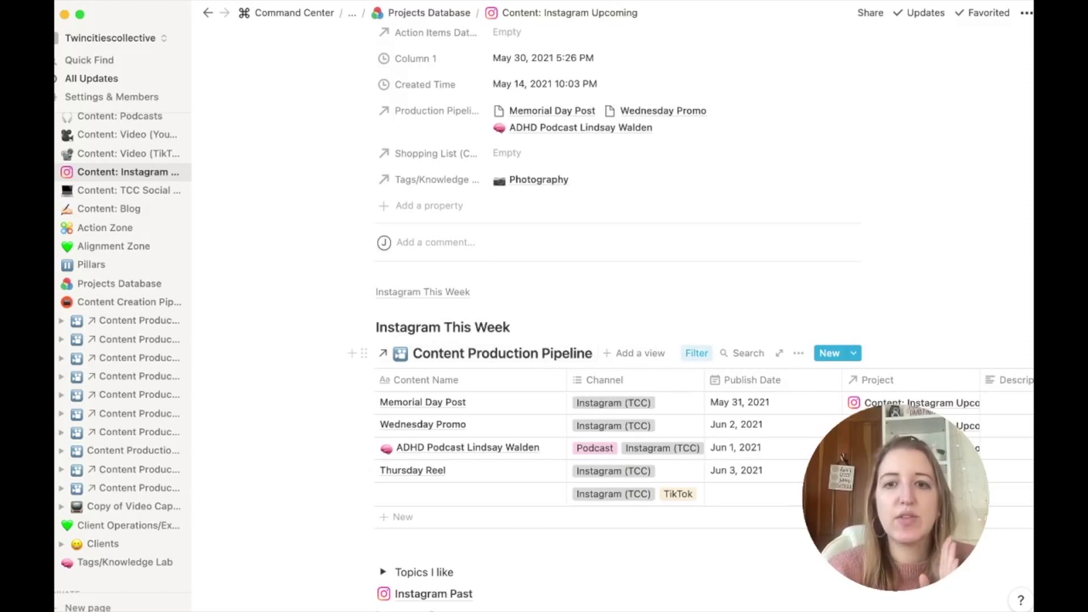
{"action": "left_click", "coordinate": [697, 353]}
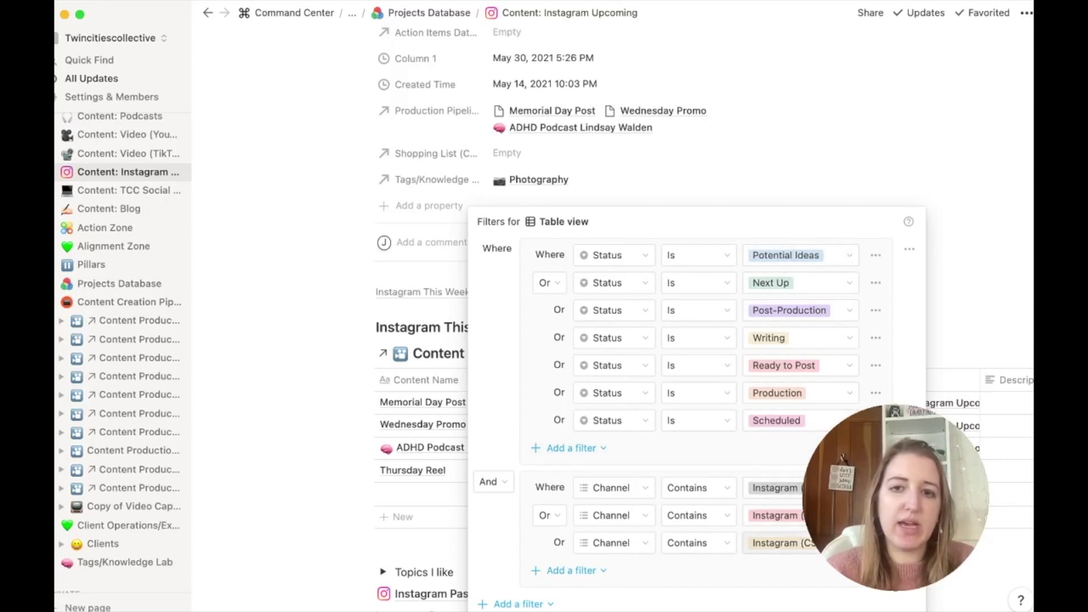
{"action": "key", "text": "Escape"}
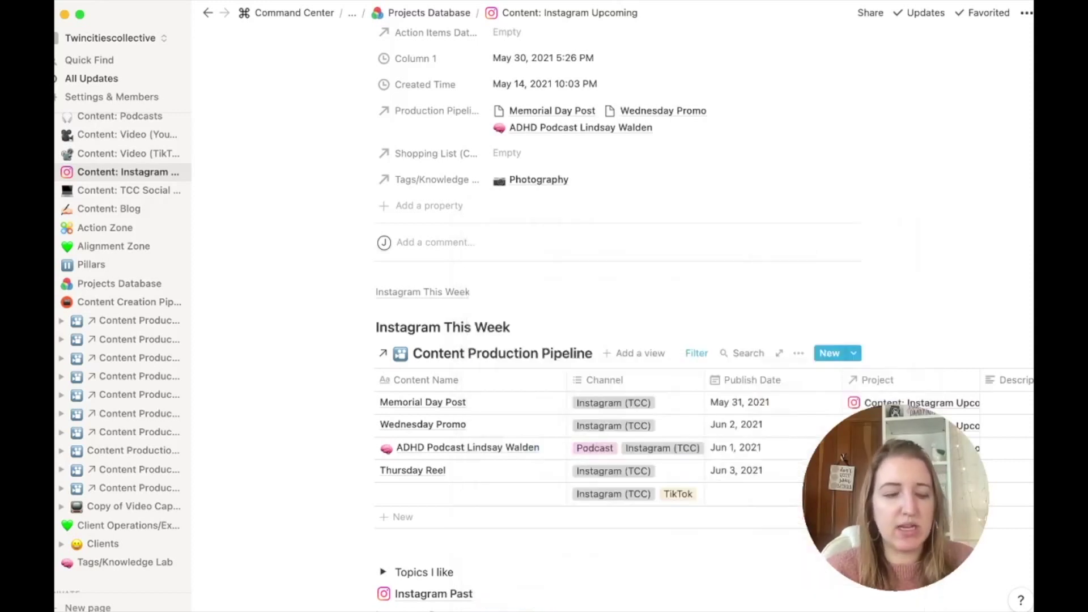
{"action": "scroll", "coordinate": [618, 317], "scroll_direction": "down", "scroll_amount": 2}
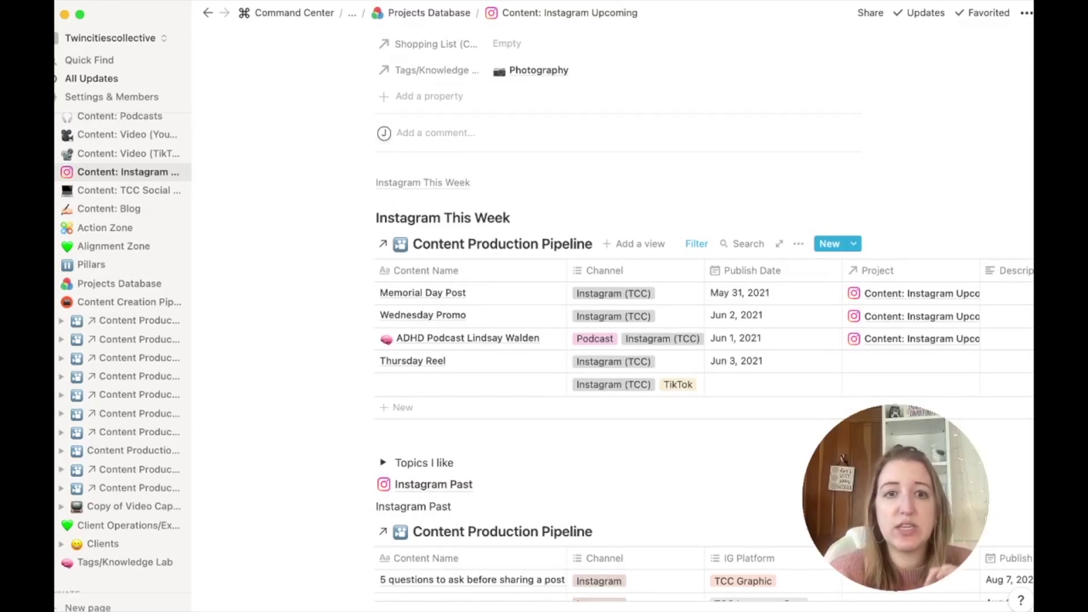
{"action": "mouse_move", "coordinate": [540, 293]}
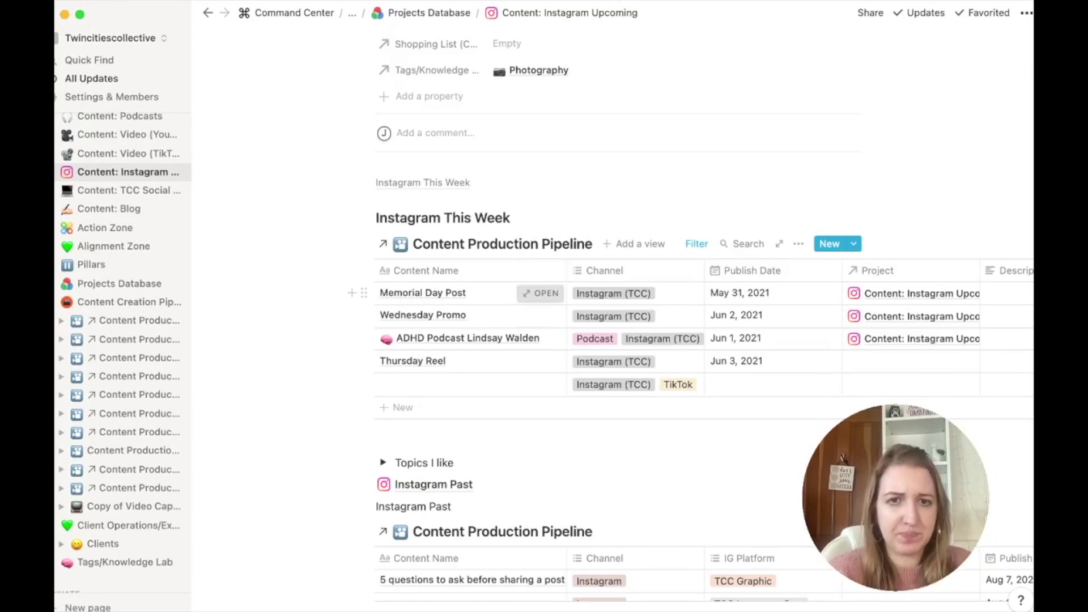
{"action": "left_click", "coordinate": [540, 293]}
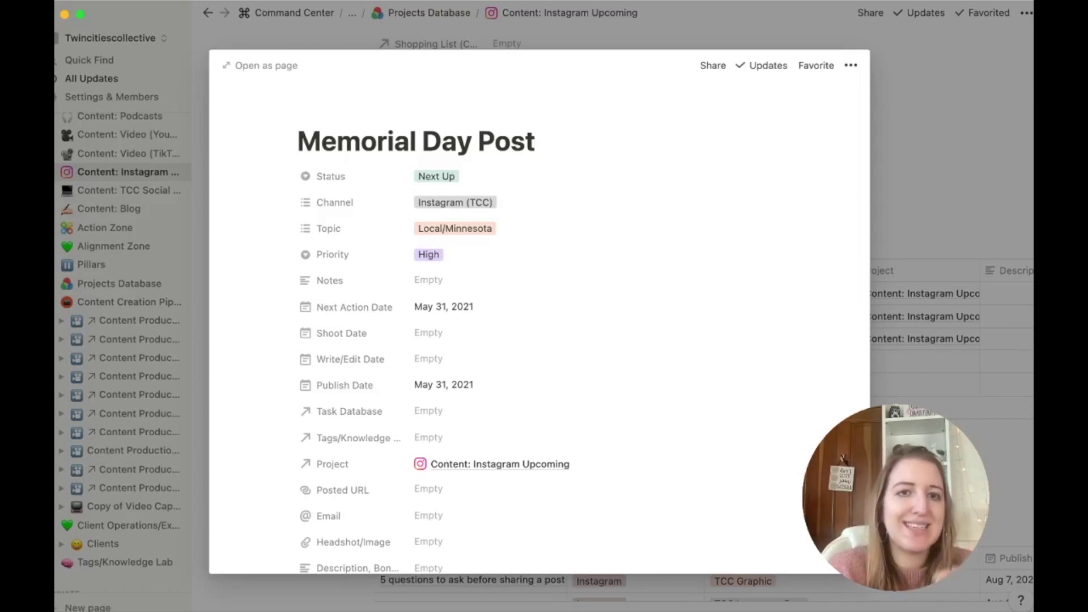
{"action": "left_click", "coordinate": [482, 176]}
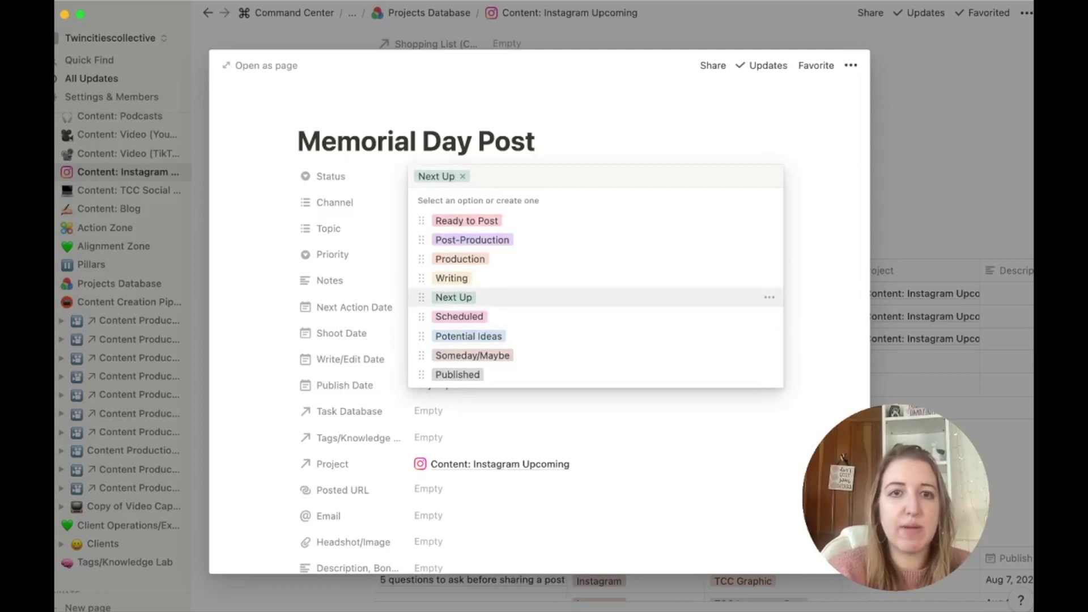
{"action": "key", "text": "Escape"}
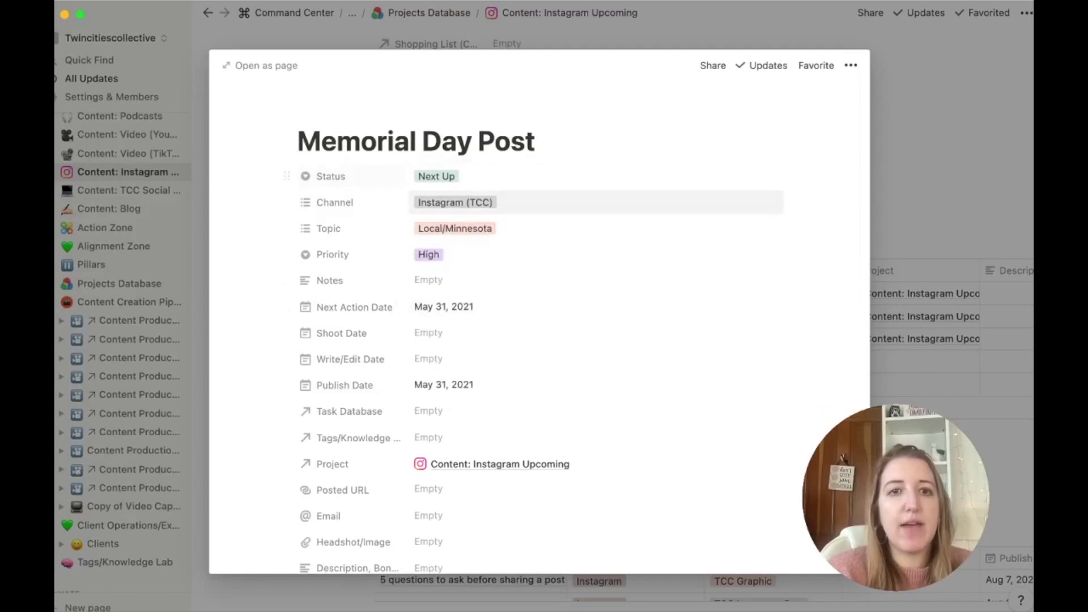
{"action": "left_click", "coordinate": [566, 203]}
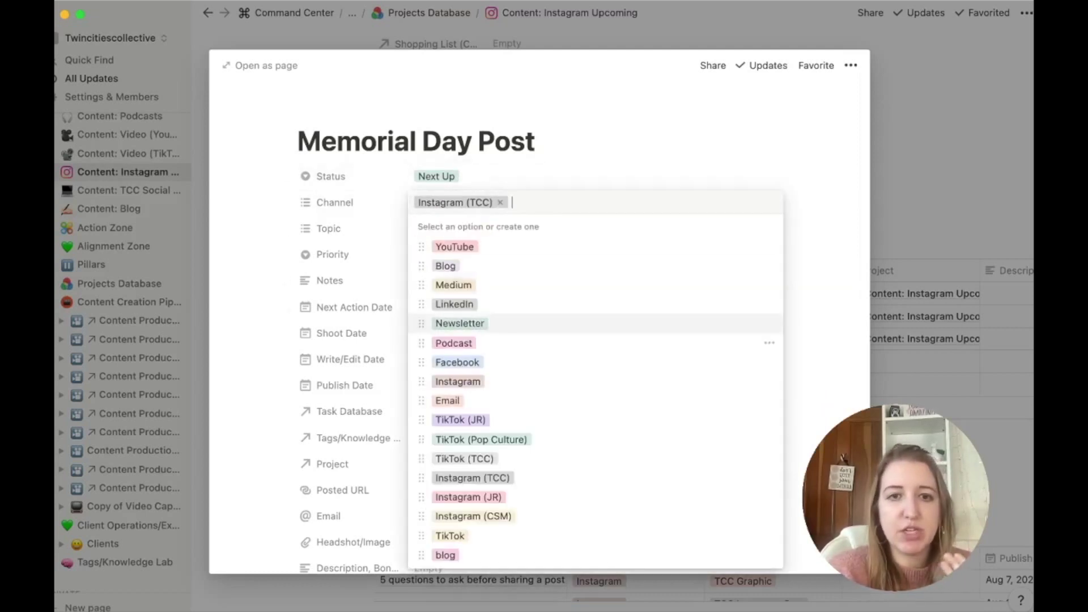
{"action": "key", "text": "Escape"}
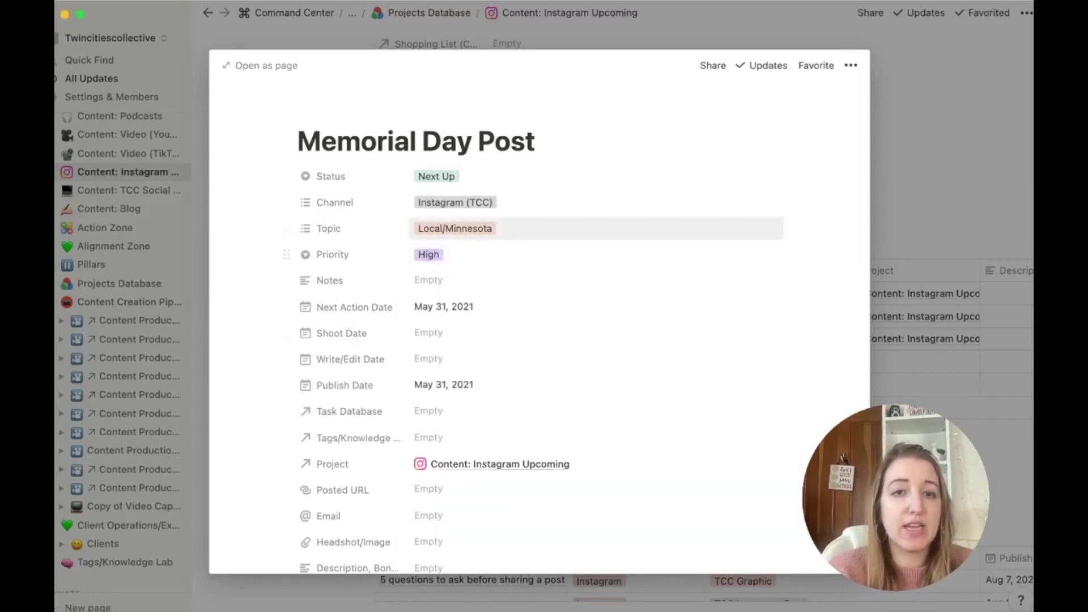
{"action": "left_click", "coordinate": [567, 228]}
{"action": "scroll", "coordinate": [595, 397], "scroll_direction": "down", "scroll_amount": 10}
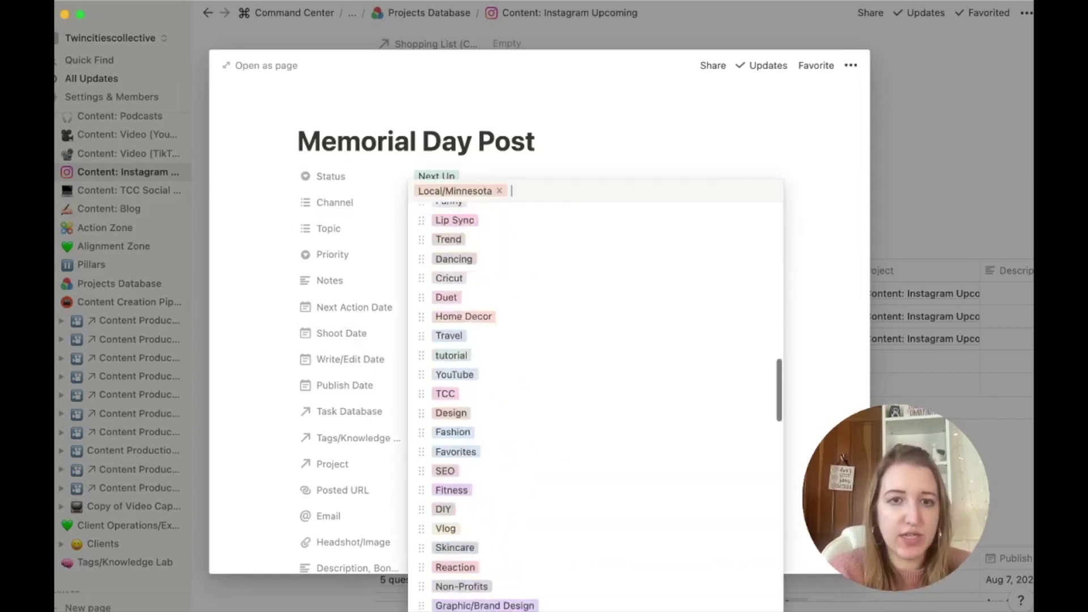
{"action": "scroll", "coordinate": [595, 397], "scroll_direction": "down", "scroll_amount": 10}
{"action": "scroll", "coordinate": [595, 396], "scroll_direction": "up", "scroll_amount": 15}
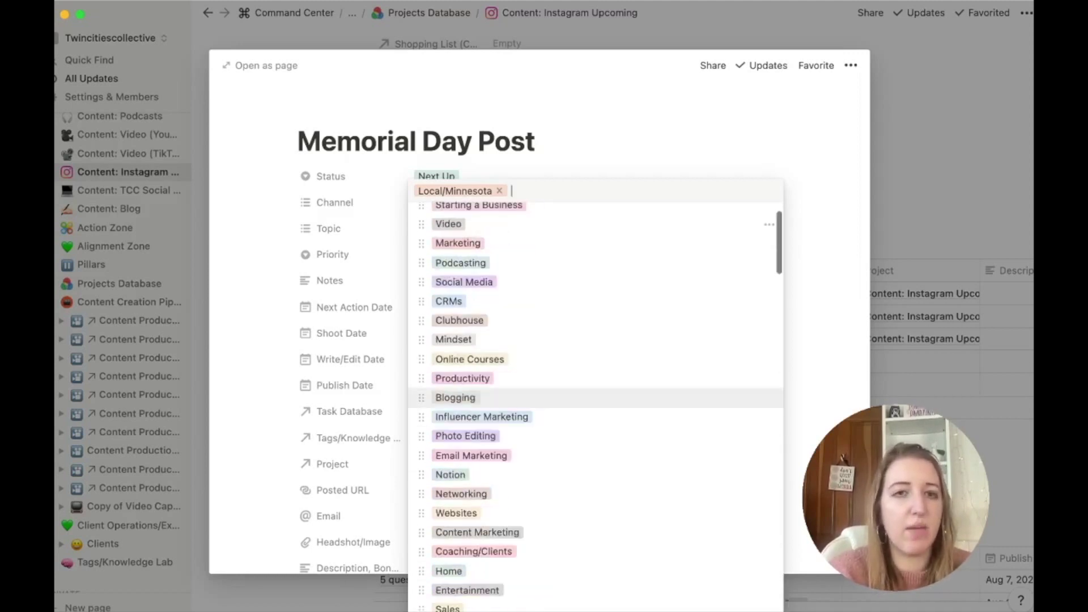
{"action": "scroll", "coordinate": [595, 397], "scroll_direction": "up", "scroll_amount": 3}
{"action": "key", "text": "Escape"}
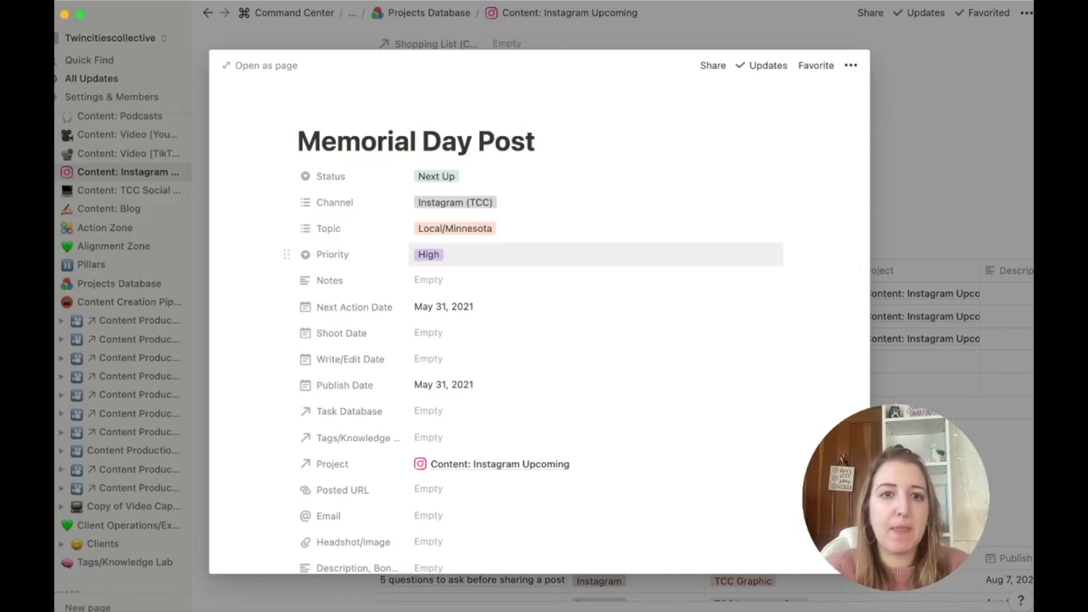
{"action": "left_click", "coordinate": [428, 279]}
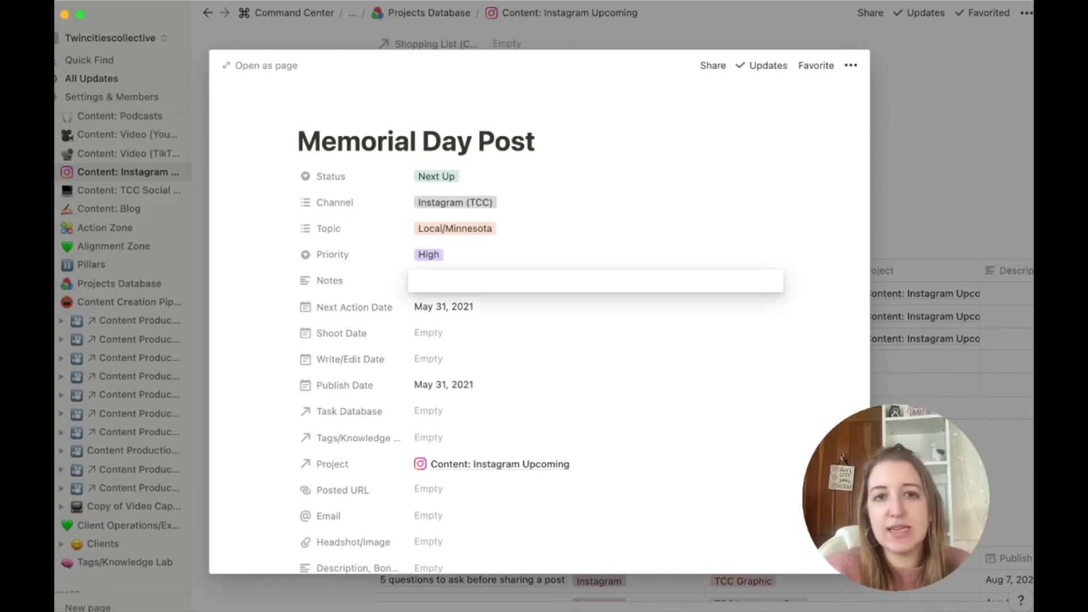
{"action": "key", "text": "Escape"}
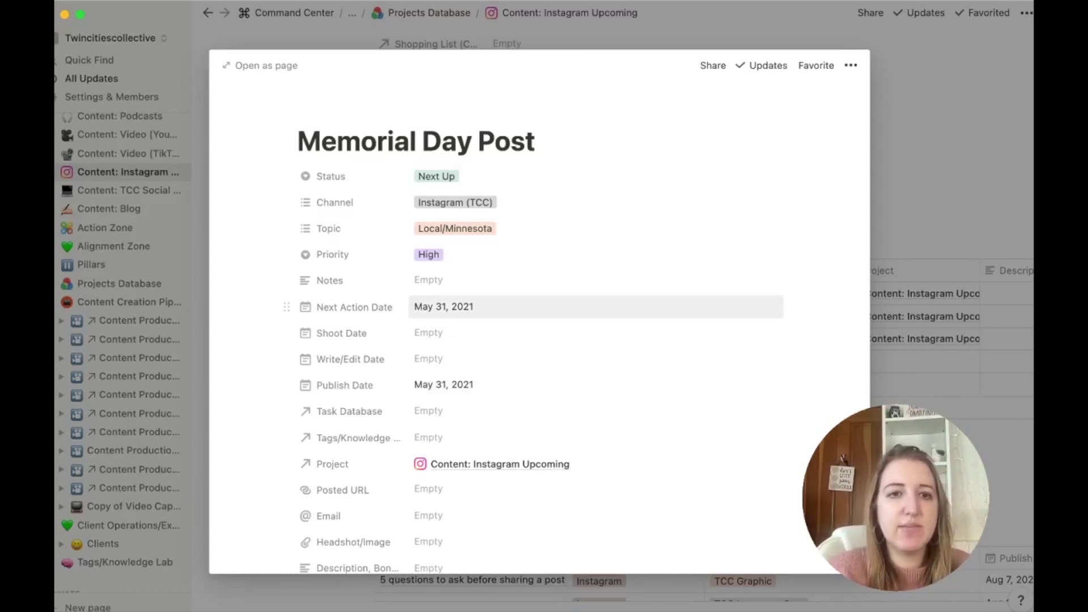
{"action": "scroll", "coordinate": [538, 317], "scroll_direction": "down", "scroll_amount": 10}
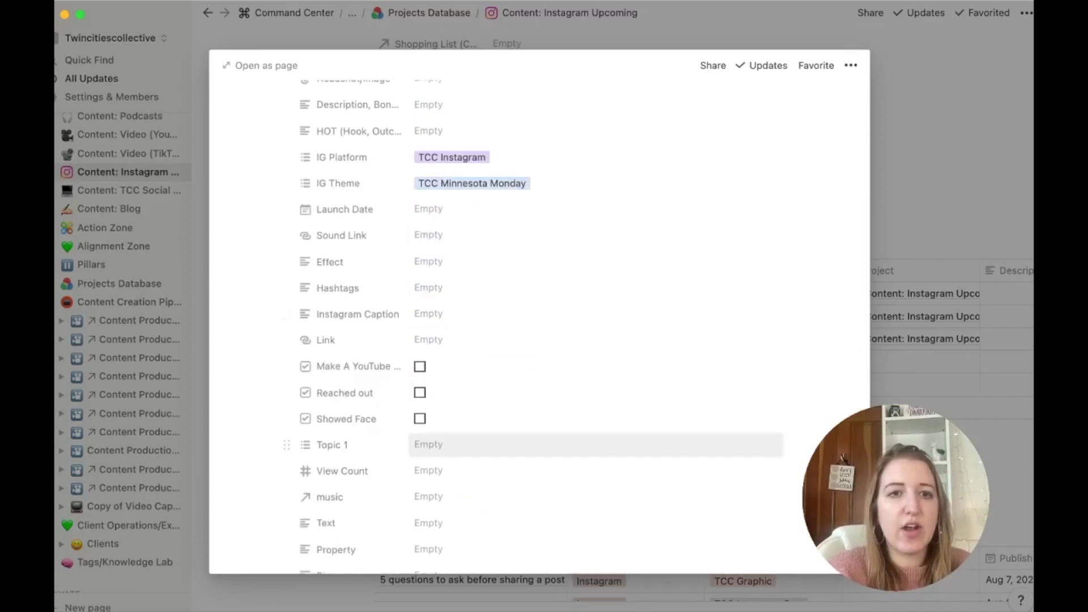
{"action": "scroll", "coordinate": [538, 318], "scroll_direction": "down", "scroll_amount": 6}
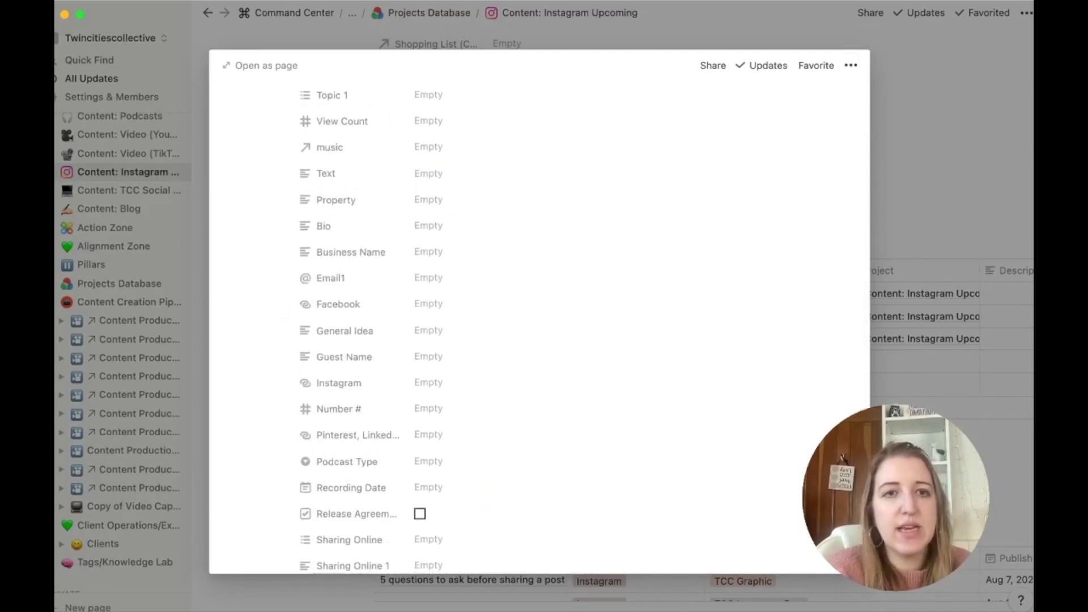
{"action": "scroll", "coordinate": [539, 318], "scroll_direction": "up", "scroll_amount": 5}
{"action": "scroll", "coordinate": [538, 318], "scroll_direction": "down", "scroll_amount": 10}
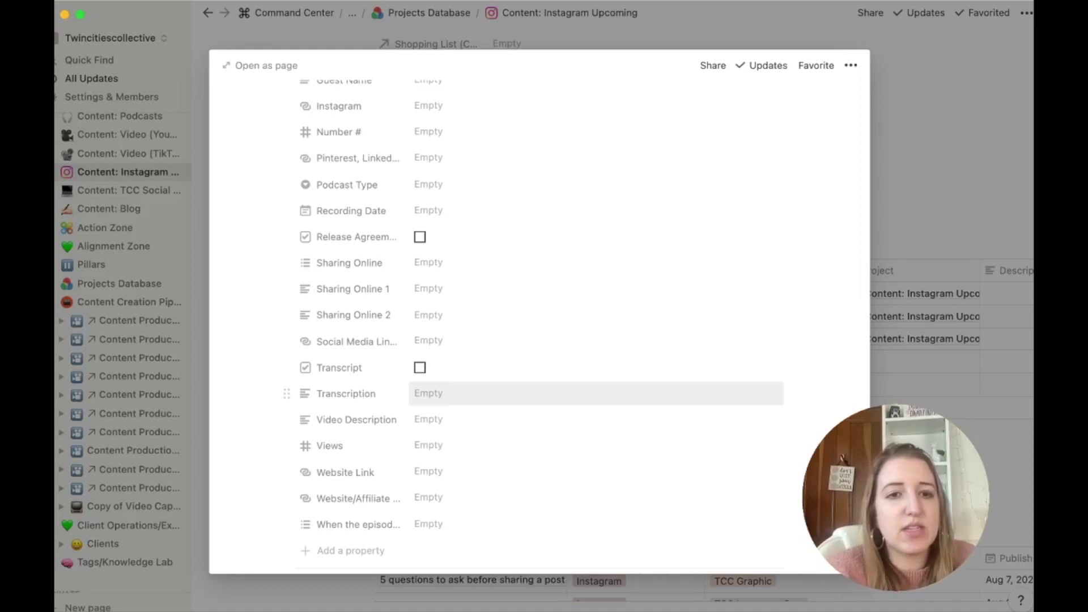
{"action": "scroll", "coordinate": [567, 393], "scroll_direction": "up", "scroll_amount": 10}
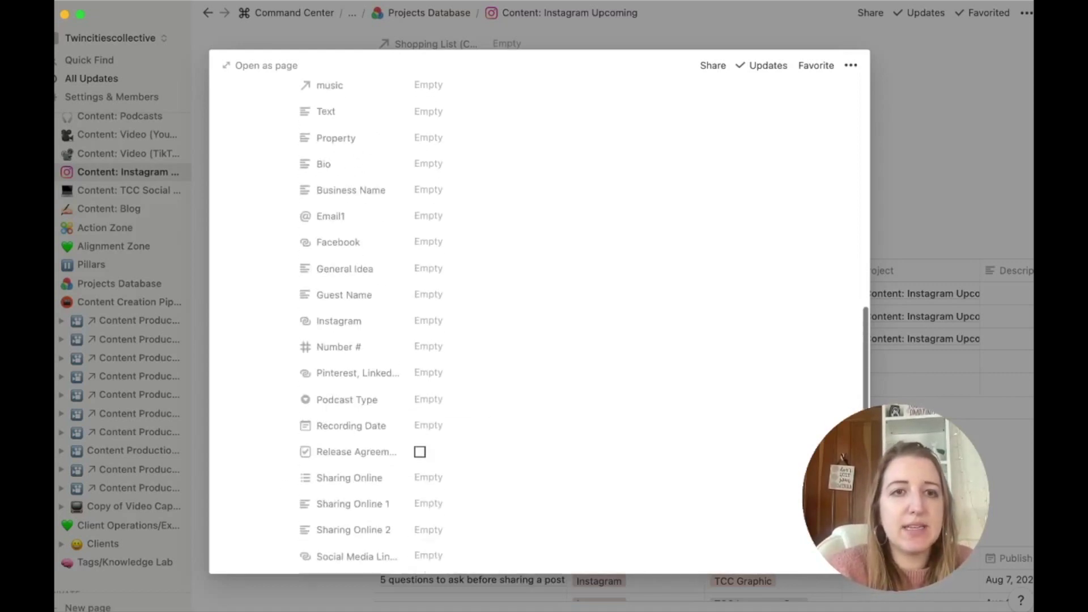
{"action": "scroll", "coordinate": [567, 393], "scroll_direction": "up", "scroll_amount": 3}
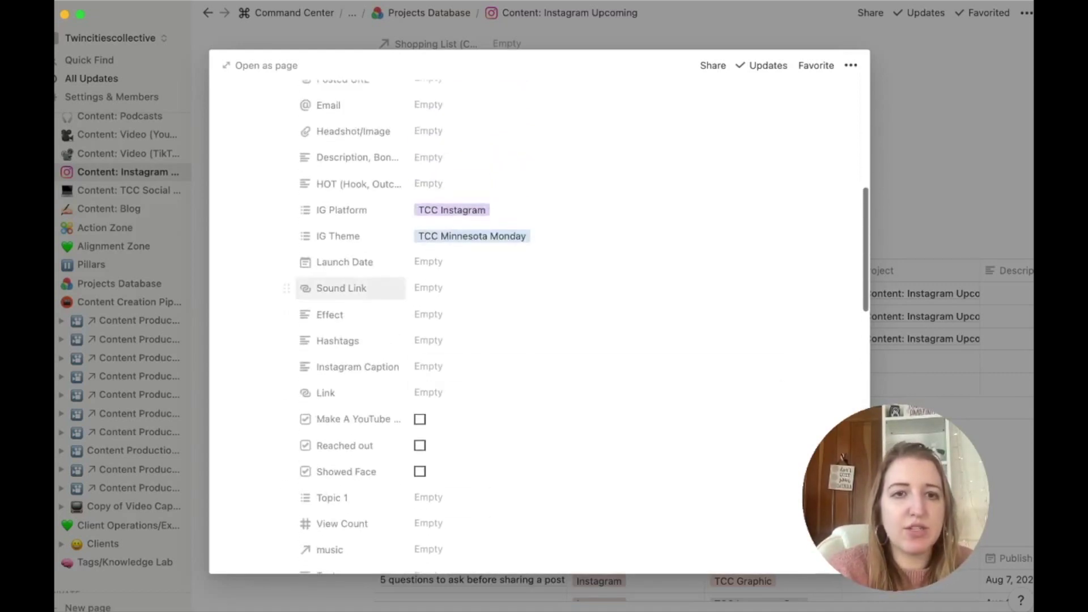
{"action": "scroll", "coordinate": [567, 306], "scroll_direction": "up", "scroll_amount": 3}
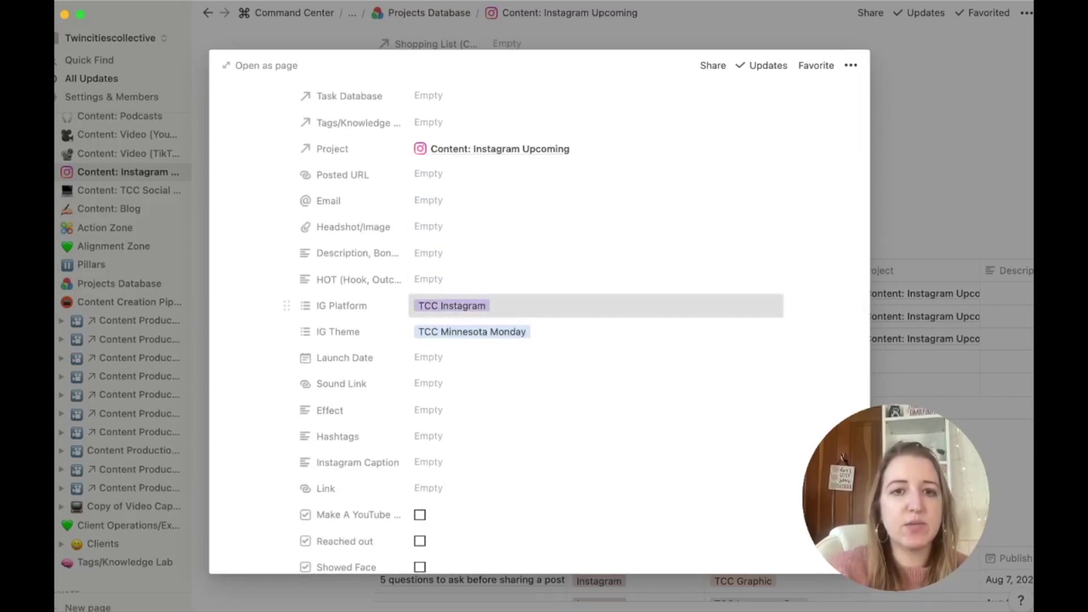
{"action": "left_click", "coordinate": [566, 305]}
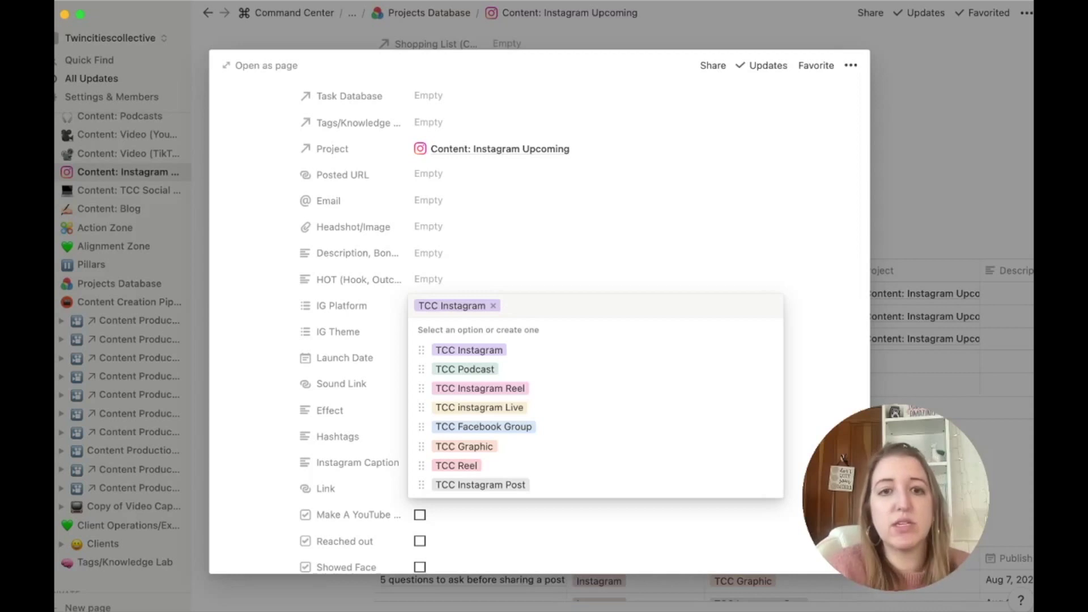
- Review the post's IG Platform and IG Theme options, keeping TCC Instagram and TCC Minnesota Monday, then close the preview
{"action": "key", "text": "Escape"}
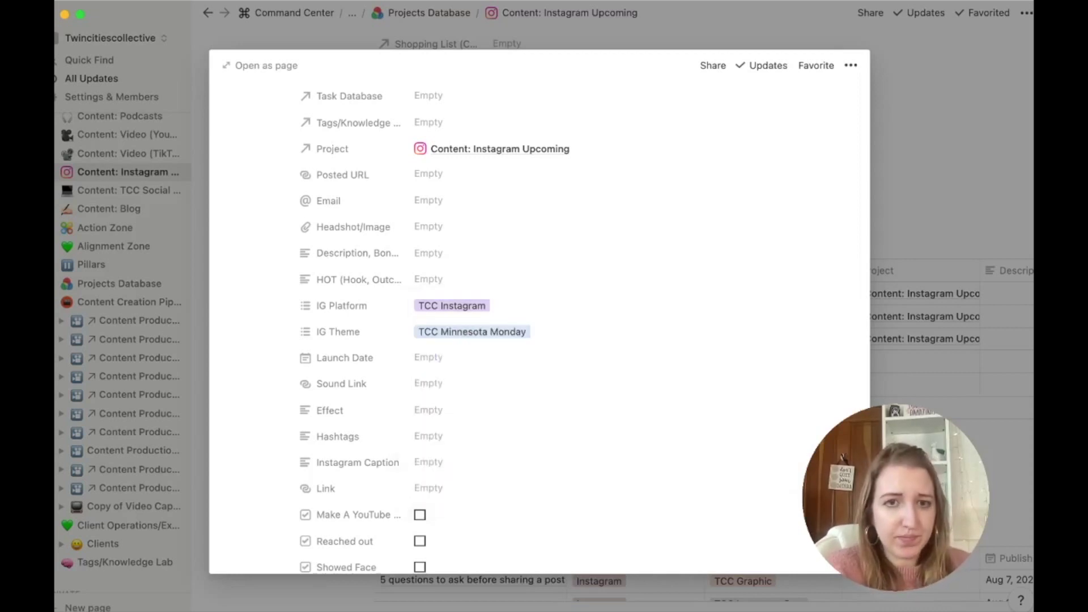
{"action": "key", "text": "Down"}
{"action": "key", "text": "Return"}
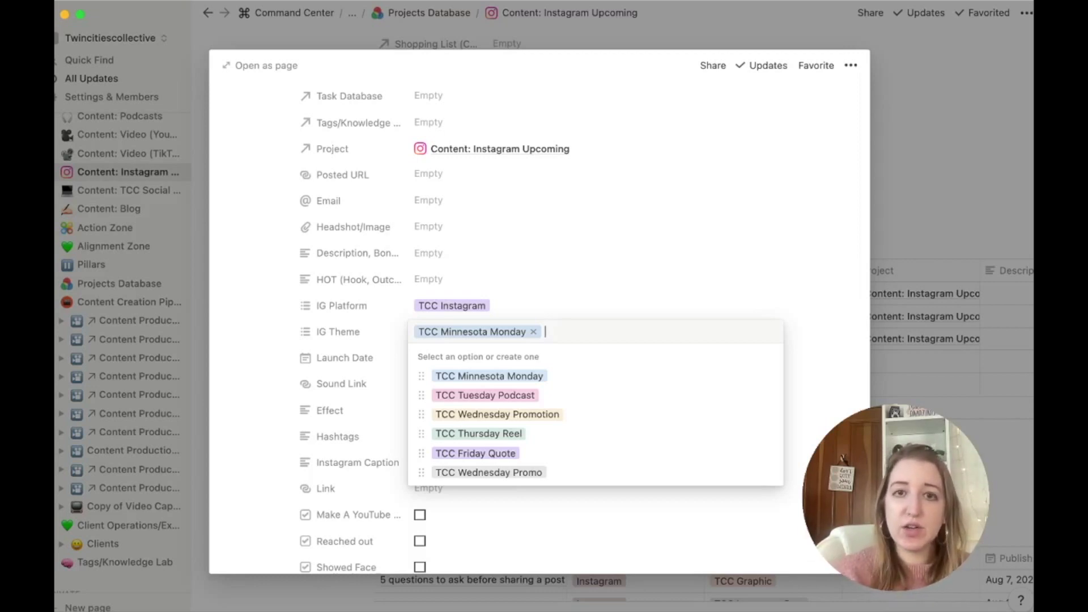
{"action": "key", "text": "Escape"}
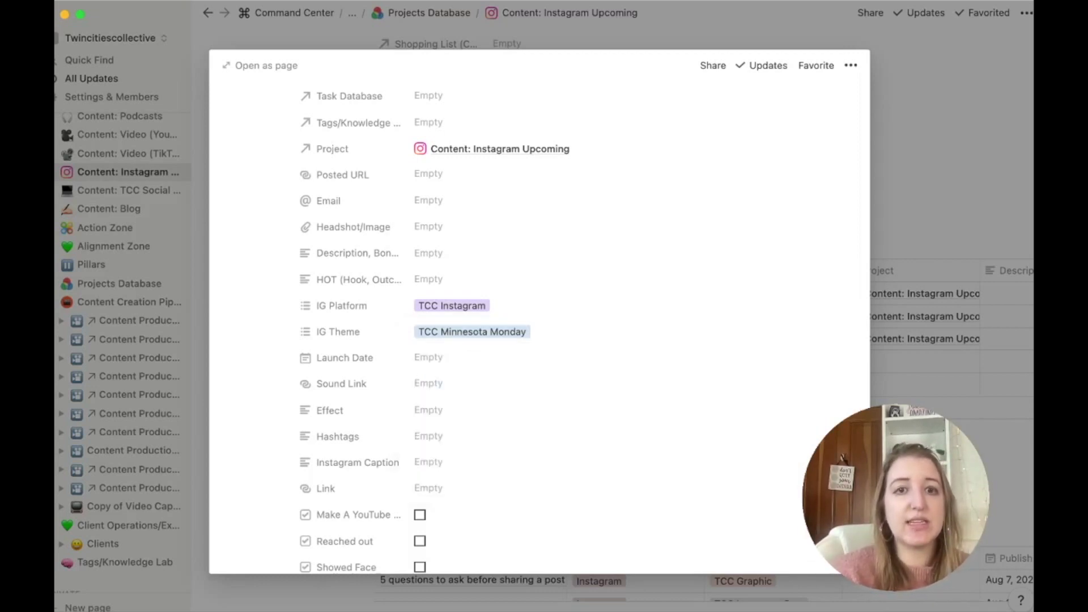
{"action": "key", "text": "Escape"}
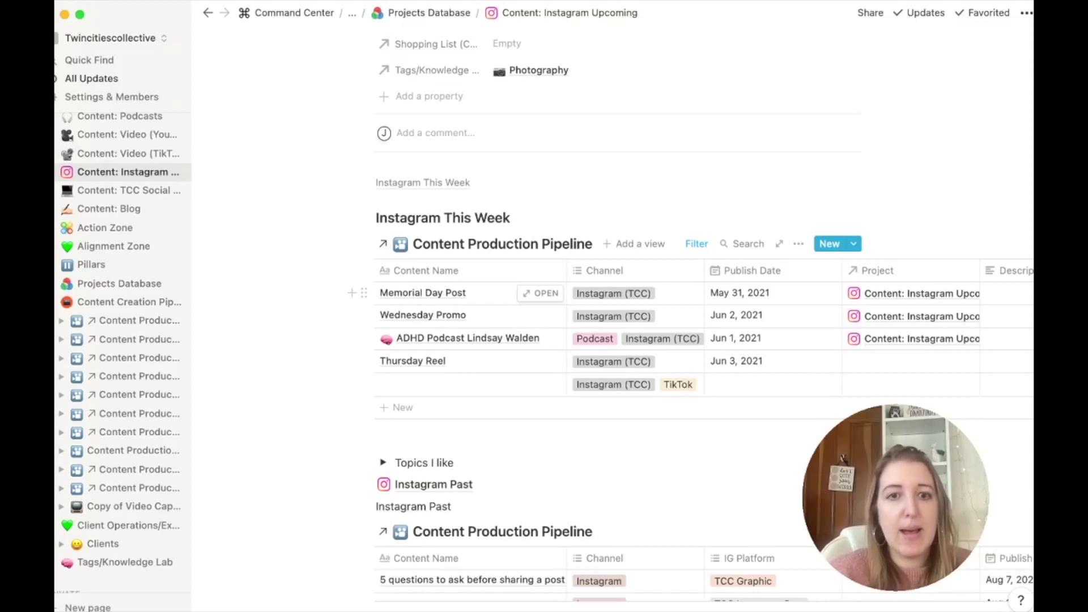
- Scroll through the Content Production Pipeline database's items, statuses, channels and publish dates
{"action": "scroll", "coordinate": [510, 397], "scroll_direction": "down", "scroll_amount": 3}
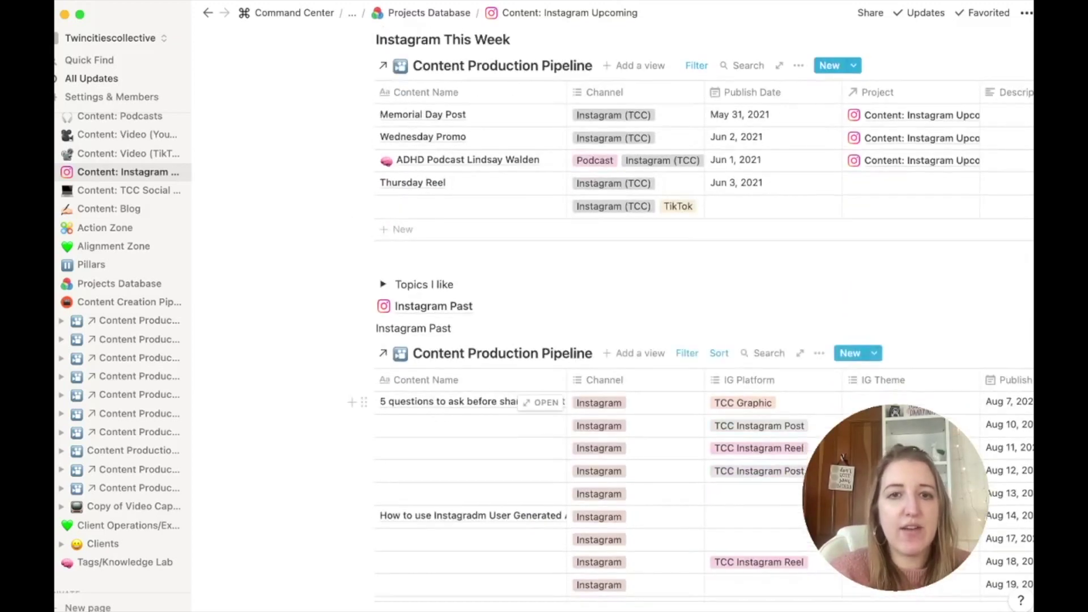
{"action": "scroll", "coordinate": [510, 397], "scroll_direction": "down", "scroll_amount": 3}
{"action": "scroll", "coordinate": [703, 340], "scroll_direction": "down", "scroll_amount": 2}
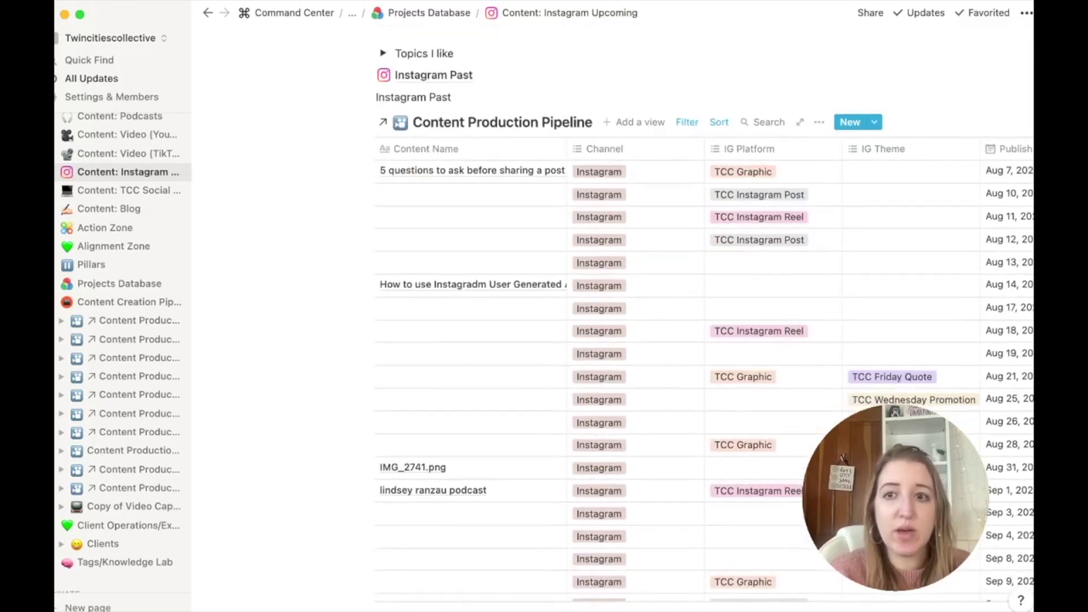
{"action": "scroll", "coordinate": [652, 374], "scroll_direction": "right", "scroll_amount": 10}
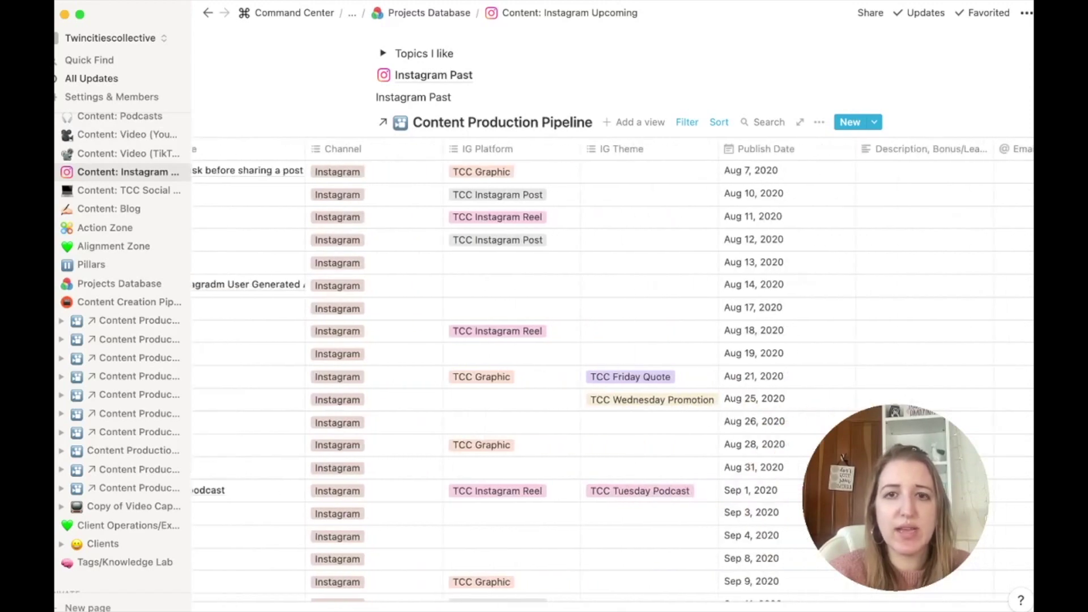
{"action": "scroll", "coordinate": [652, 374], "scroll_direction": "left", "scroll_amount": 10}
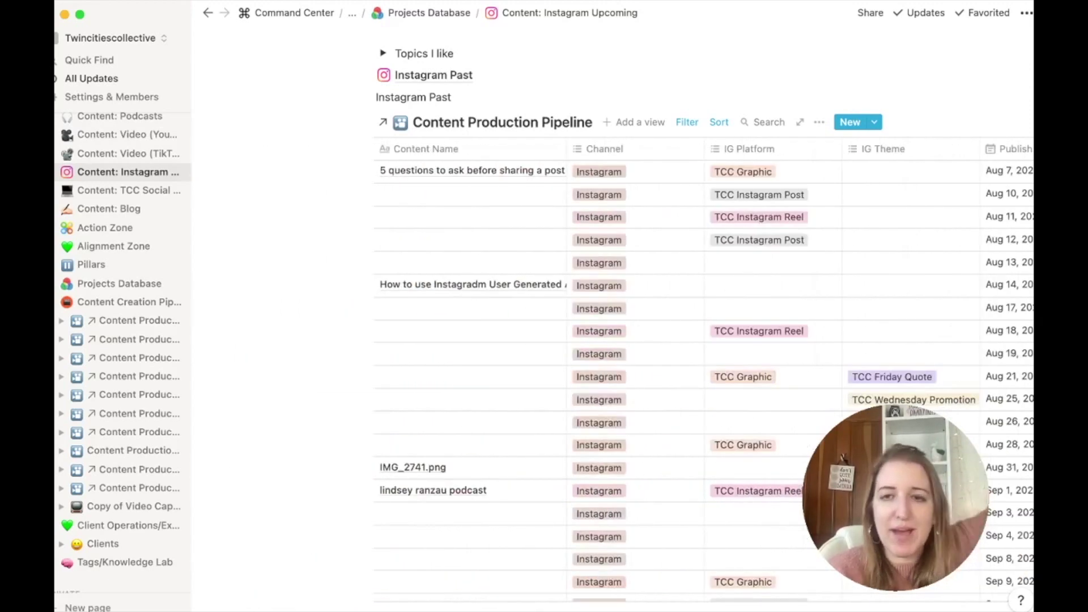
{"action": "scroll", "coordinate": [652, 374], "scroll_direction": "down", "scroll_amount": 5}
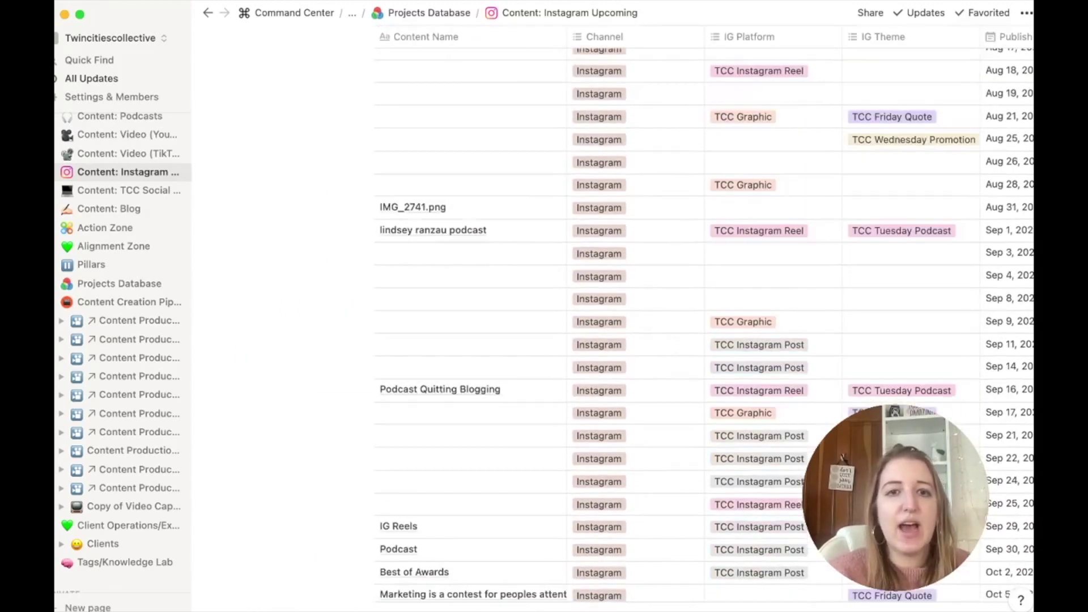
{"action": "scroll", "coordinate": [652, 374], "scroll_direction": "down", "scroll_amount": 13}
{"action": "scroll", "coordinate": [652, 374], "scroll_direction": "up", "scroll_amount": 11}
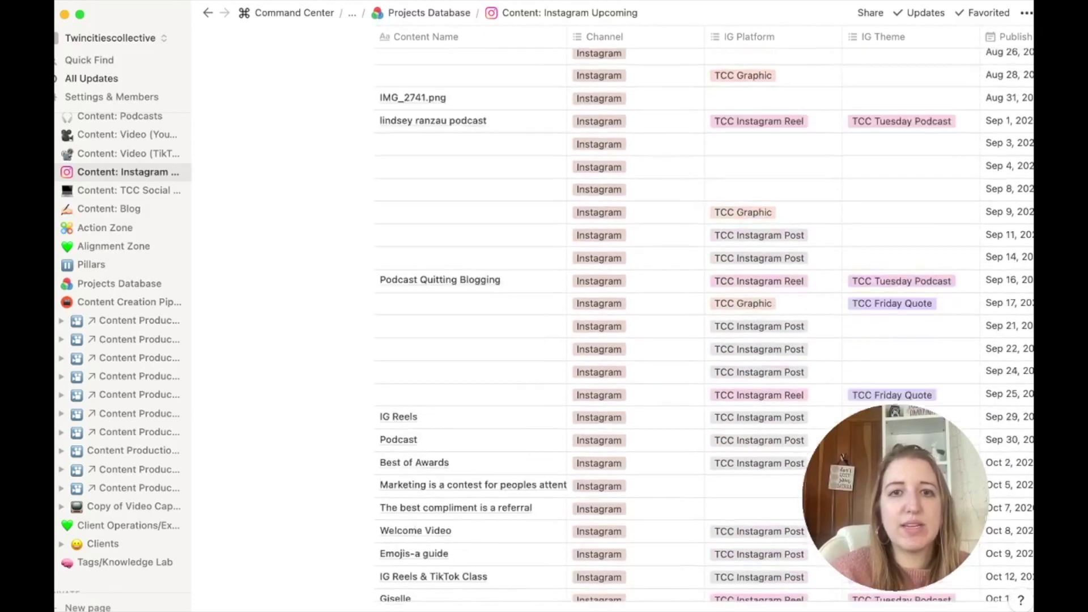
{"action": "scroll", "coordinate": [544, 283], "scroll_direction": "up", "scroll_amount": 5}
- Open the '5 questions to ask before sharing a post' entry as a full page, then go back
{"action": "left_click", "coordinate": [541, 163]}
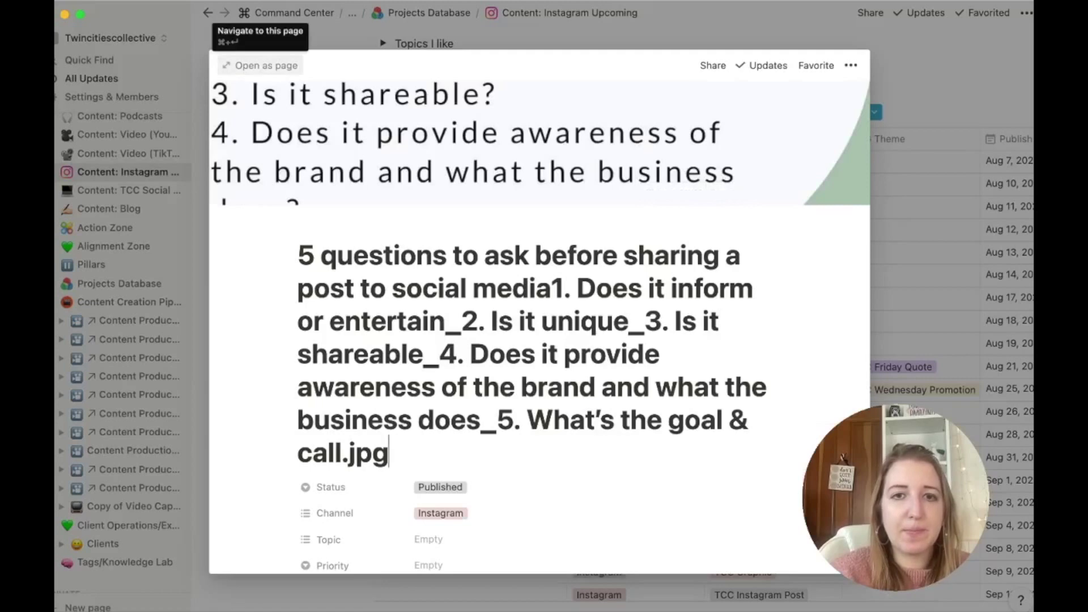
{"action": "left_click", "coordinate": [259, 65]}
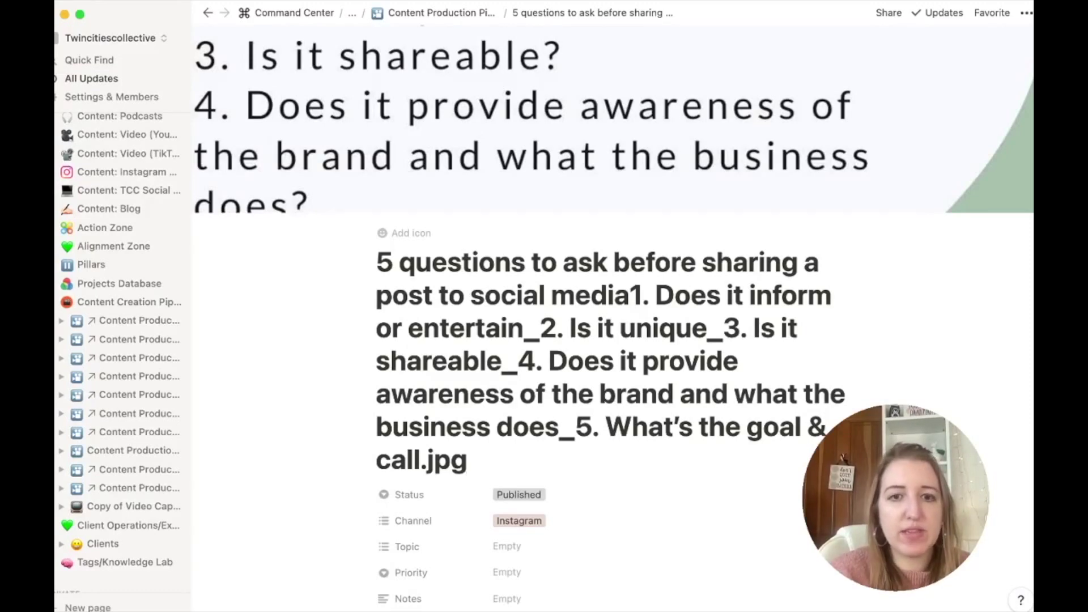
{"action": "scroll", "coordinate": [601, 317], "scroll_direction": "down", "scroll_amount": 15}
{"action": "scroll", "coordinate": [601, 318], "scroll_direction": "up", "scroll_amount": 15}
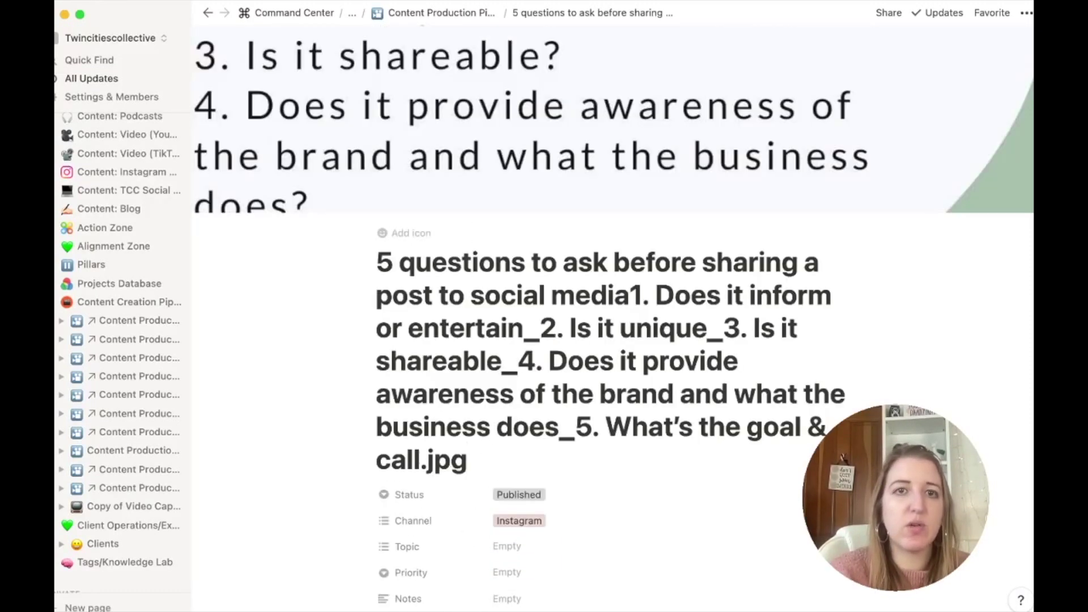
{"action": "key", "text": "super+bracketleft"}
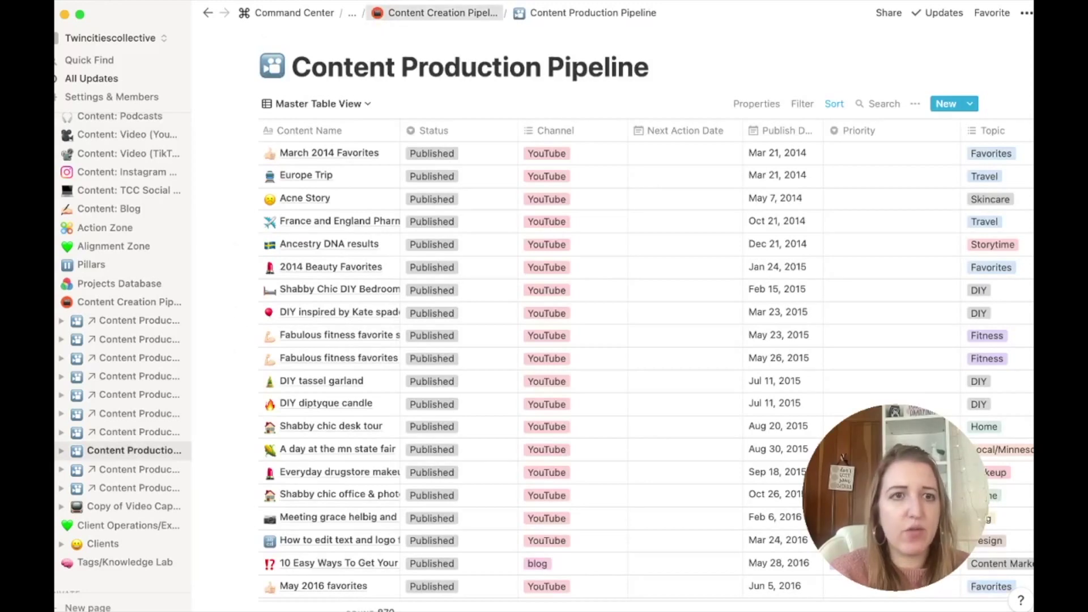
{"action": "left_click", "coordinate": [434, 12]}
- Add the Instagram tag to Content: Instagram Upcoming's Tags/Knowledge property beside Photography
{"action": "left_click", "coordinate": [122, 172]}
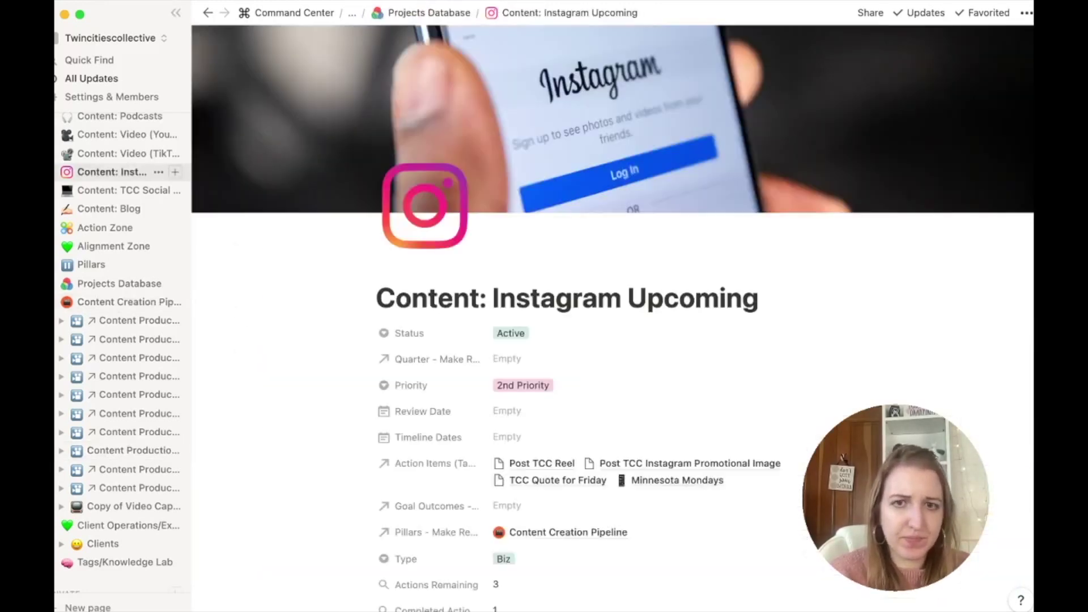
{"action": "scroll", "coordinate": [567, 317], "scroll_direction": "down", "scroll_amount": 7}
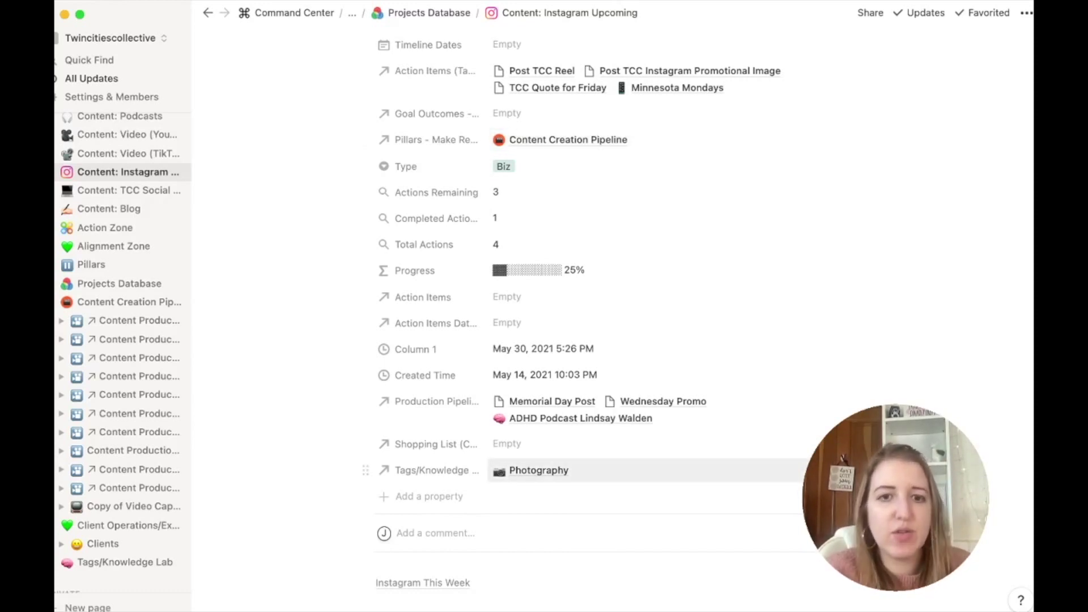
{"action": "left_click", "coordinate": [566, 470]}
{"action": "type", "text": "instagram"}
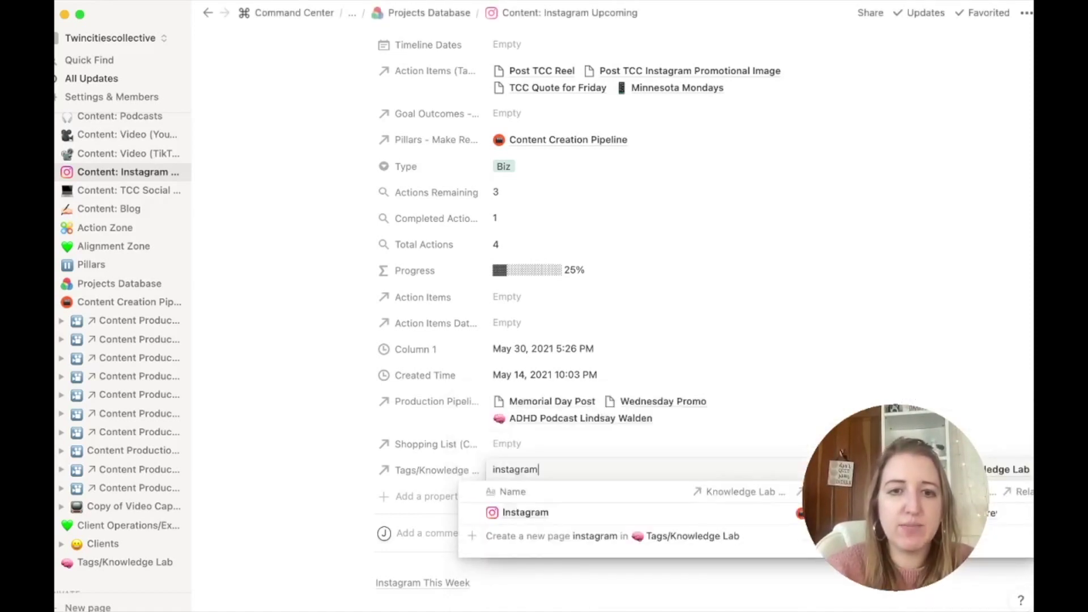
{"action": "key", "text": "Return"}
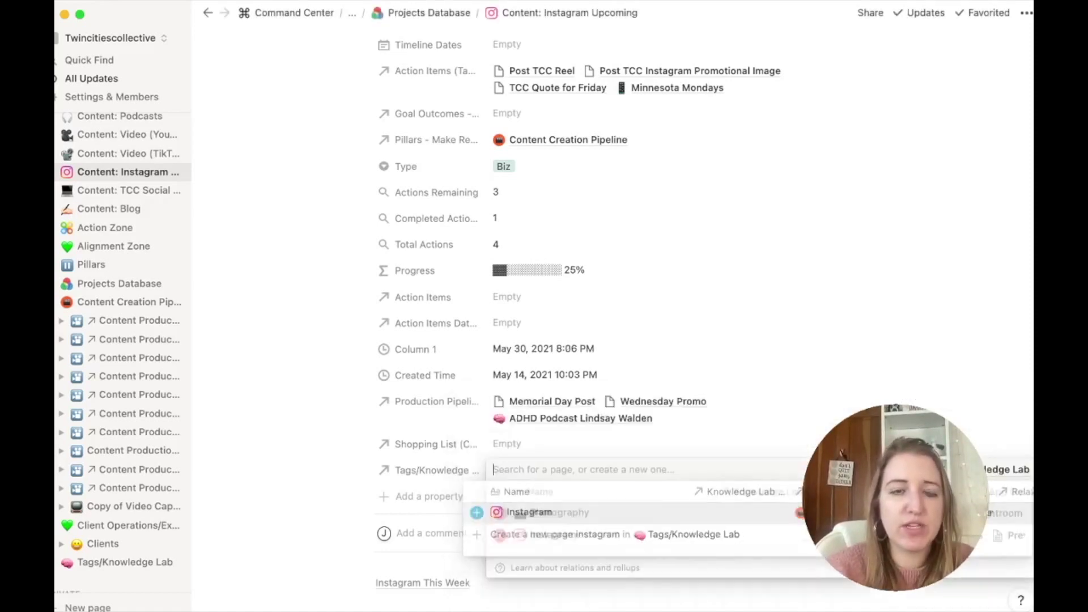
{"action": "key", "text": "Escape"}
{"action": "scroll", "coordinate": [612, 317], "scroll_direction": "up", "scroll_amount": 10}
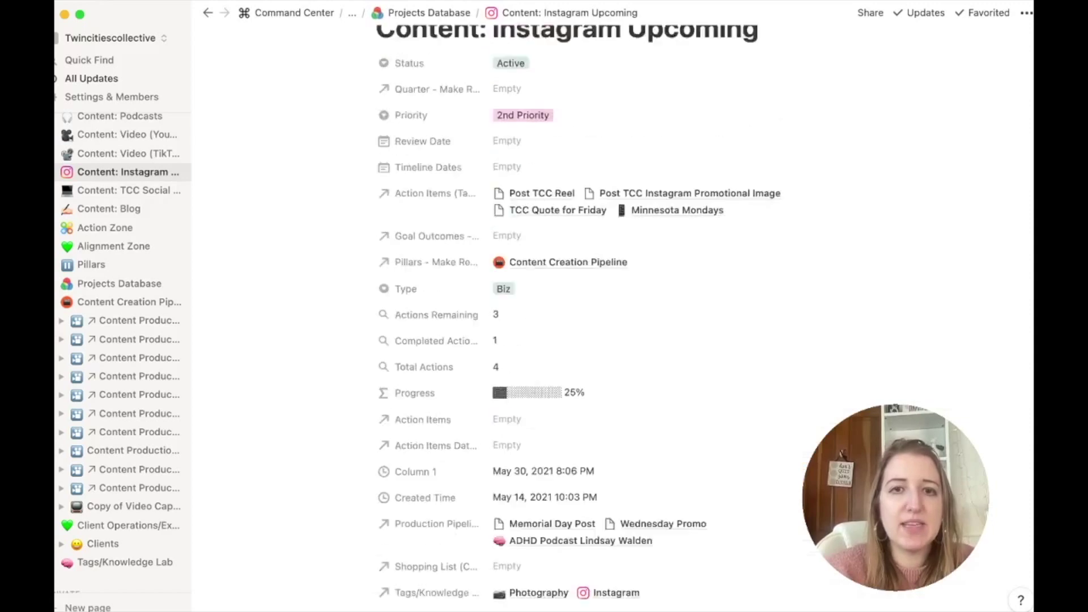
{"action": "scroll", "coordinate": [612, 318], "scroll_direction": "down", "scroll_amount": 20}
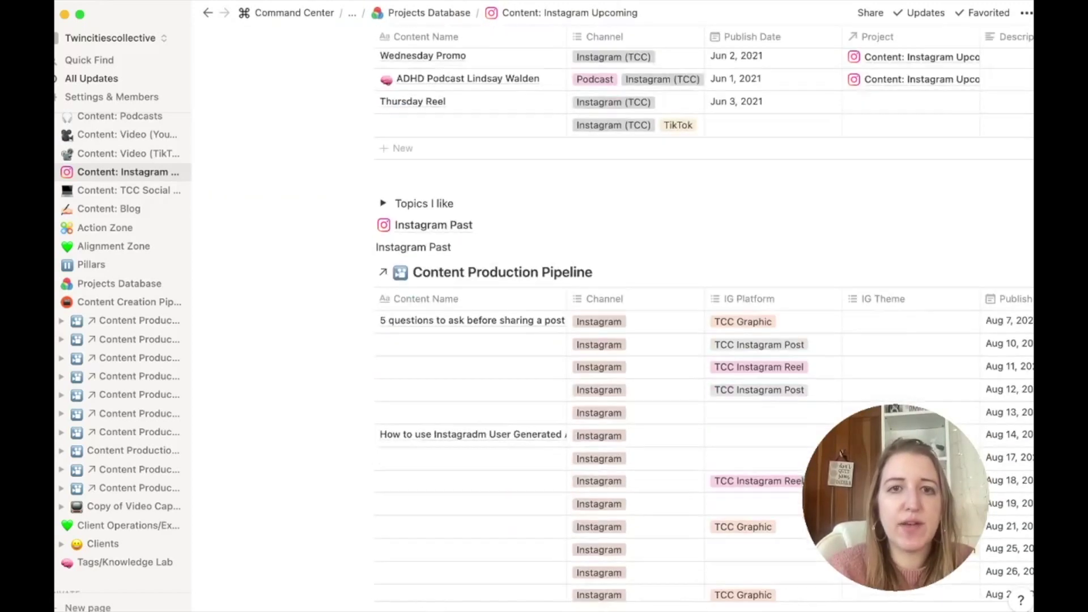
{"action": "scroll", "coordinate": [527, 255], "scroll_direction": "up", "scroll_amount": 3}
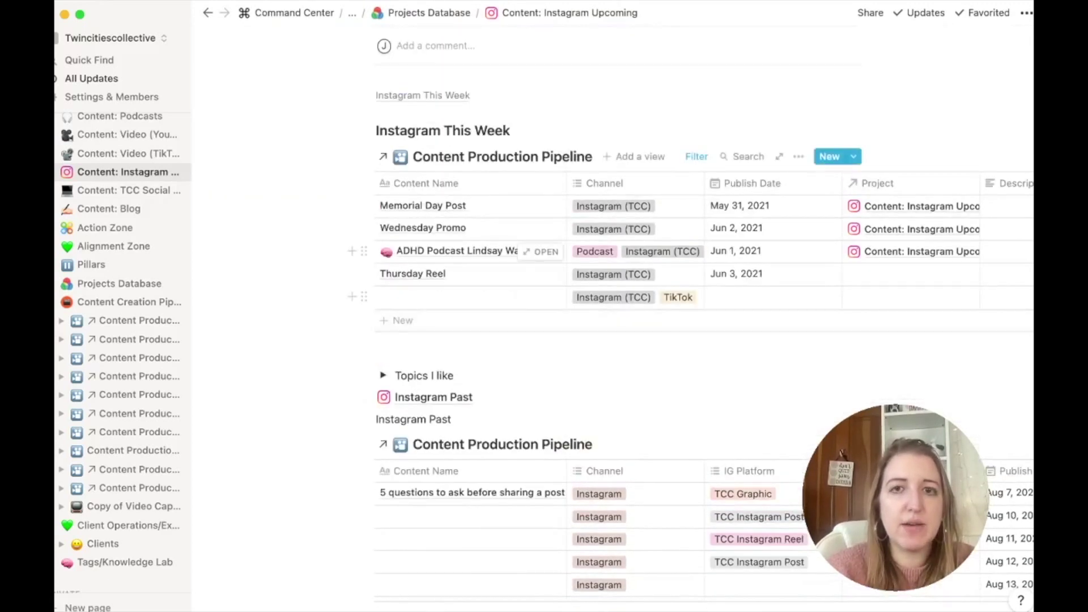
{"action": "left_click", "coordinate": [696, 157]}
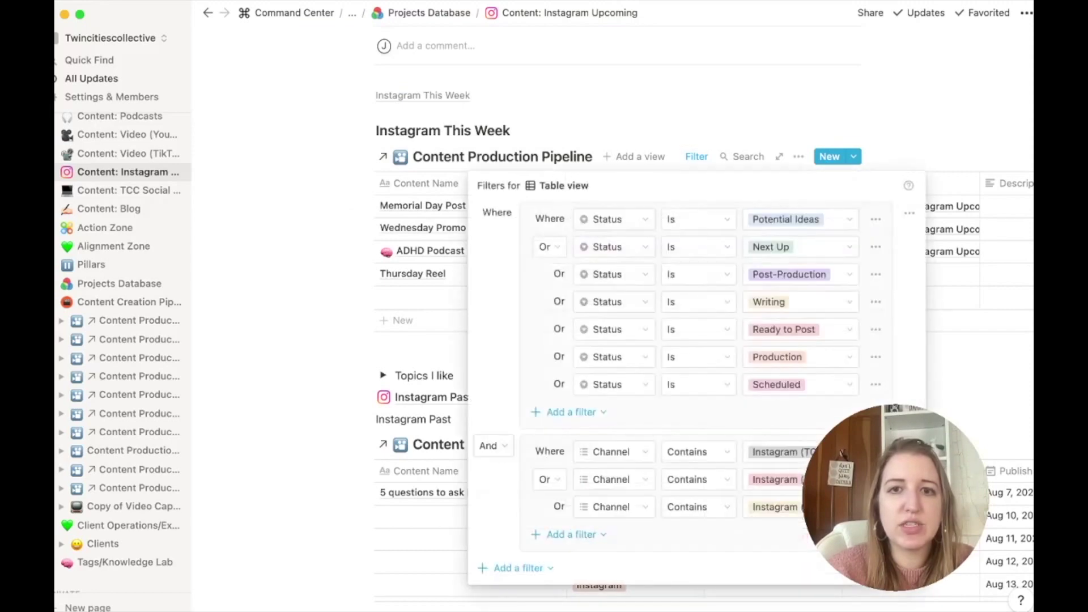
{"action": "key", "text": "Escape"}
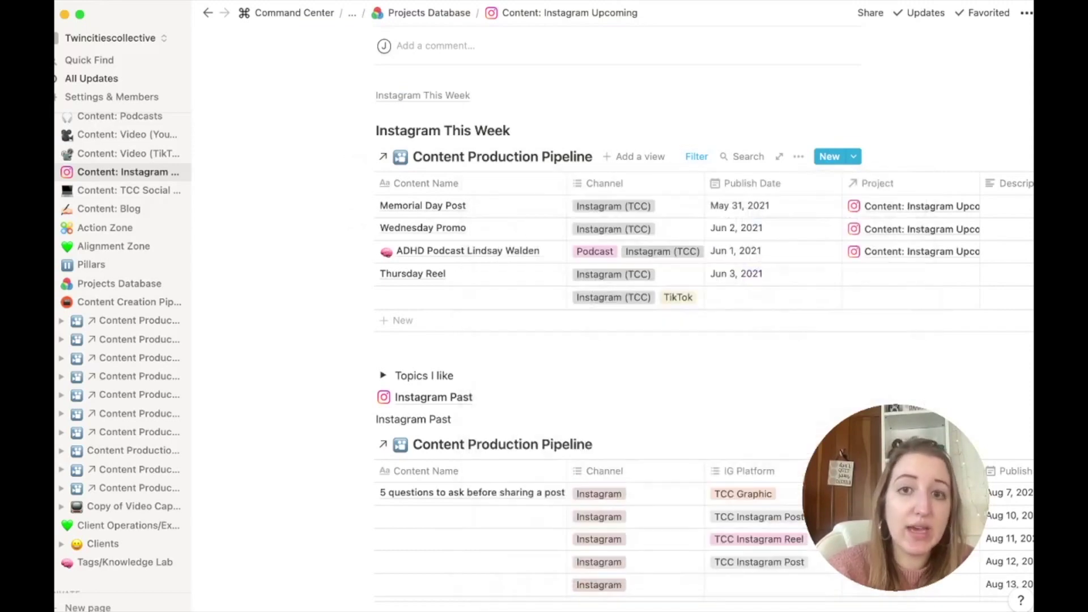
{"action": "scroll", "coordinate": [453, 274], "scroll_direction": "down", "scroll_amount": 3}
{"action": "scroll", "coordinate": [453, 274], "scroll_direction": "up", "scroll_amount": 2}
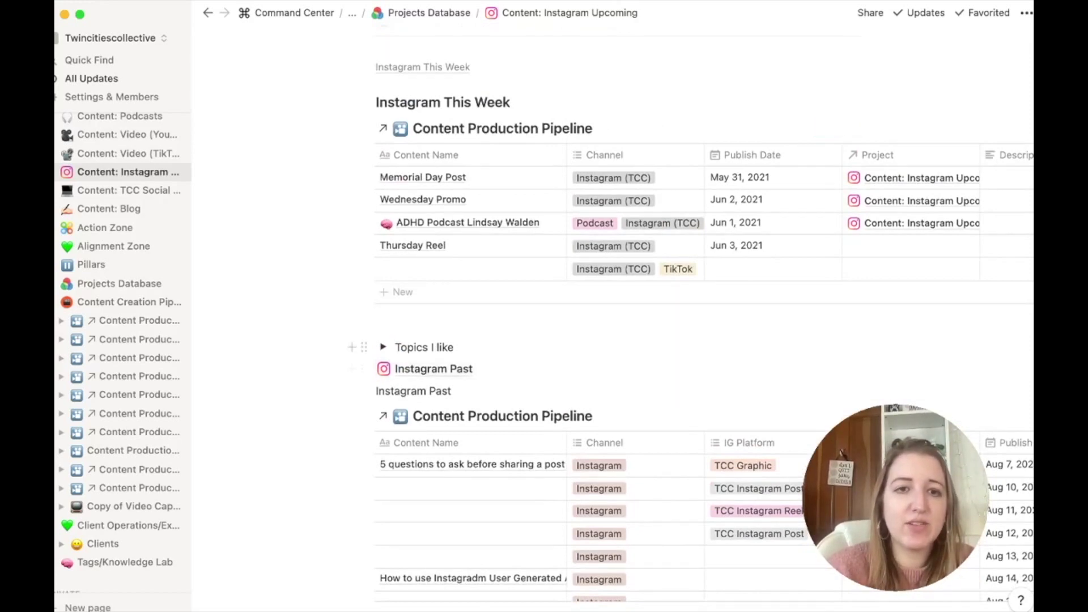
{"action": "left_click", "coordinate": [383, 347]}
{"action": "scroll", "coordinate": [383, 318], "scroll_direction": "down", "scroll_amount": 1}
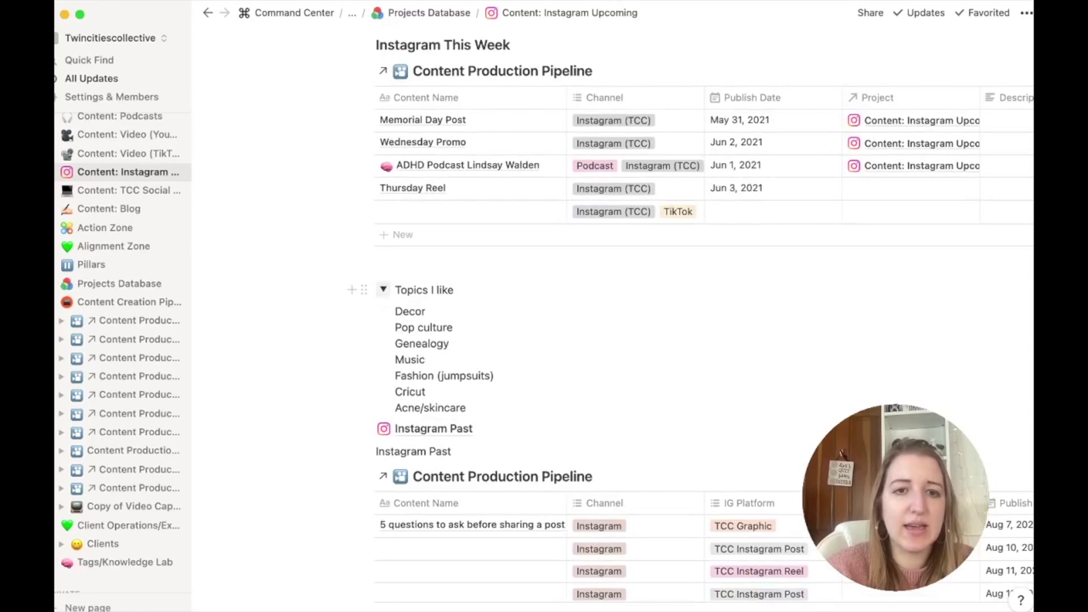
{"action": "left_click", "coordinate": [383, 290]}
{"action": "scroll", "coordinate": [511, 317], "scroll_direction": "down", "scroll_amount": 15}
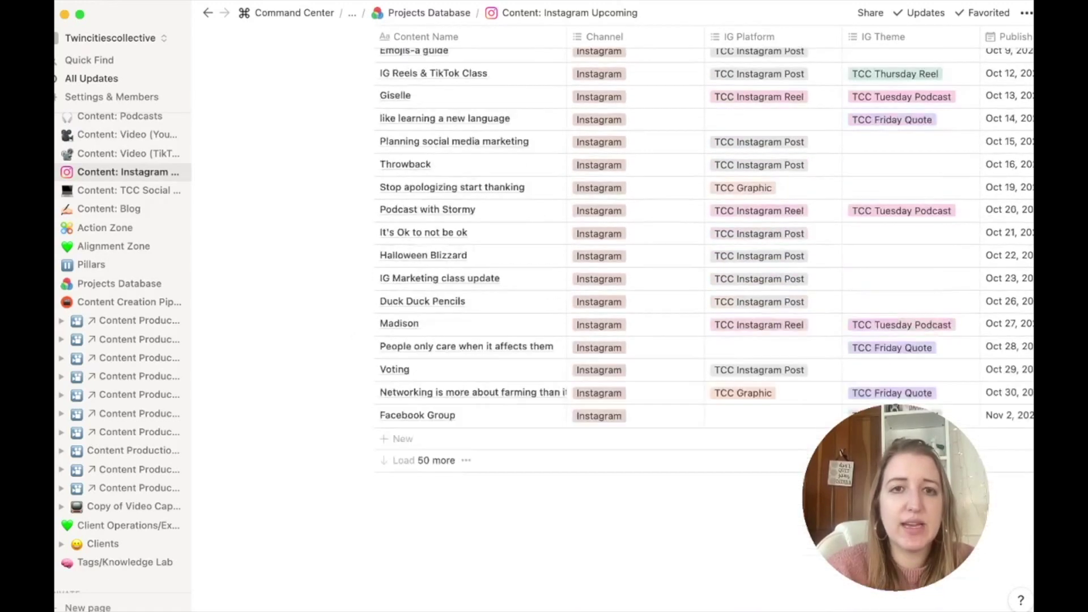
{"action": "scroll", "coordinate": [567, 317], "scroll_direction": "up", "scroll_amount": 15}
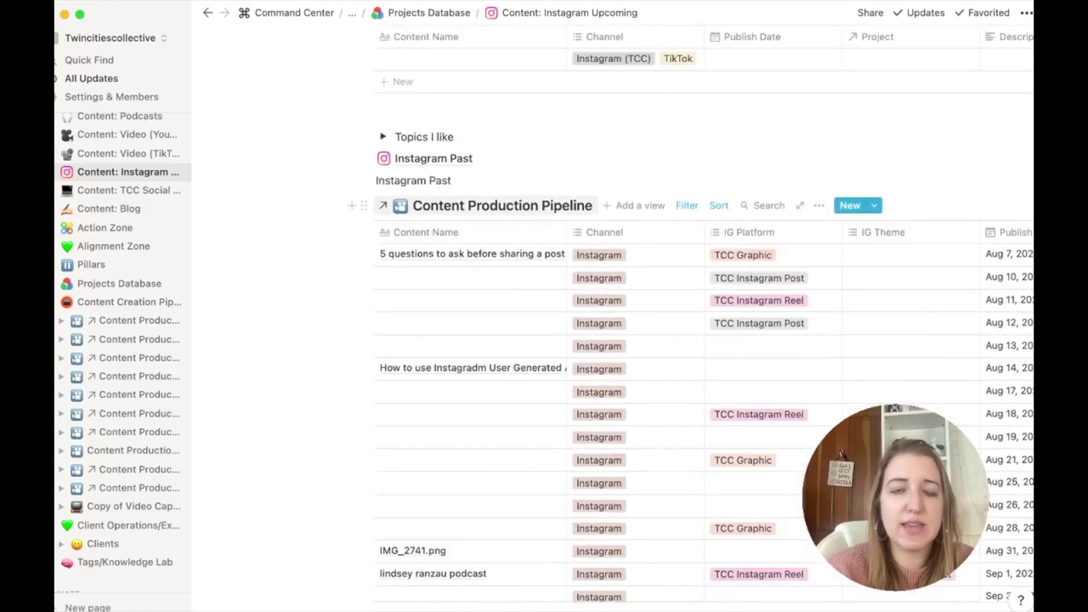
{"action": "scroll", "coordinate": [383, 205], "scroll_direction": "up", "scroll_amount": 9}
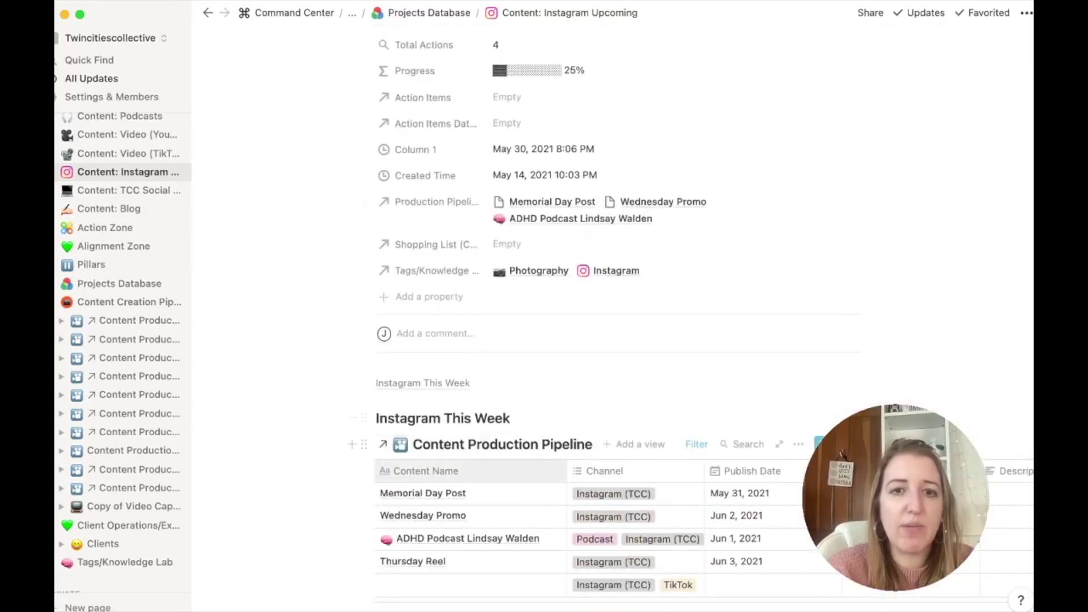
{"action": "scroll", "coordinate": [383, 445], "scroll_direction": "down", "scroll_amount": 4}
{"action": "scroll", "coordinate": [383, 419], "scroll_direction": "down", "scroll_amount": 3}
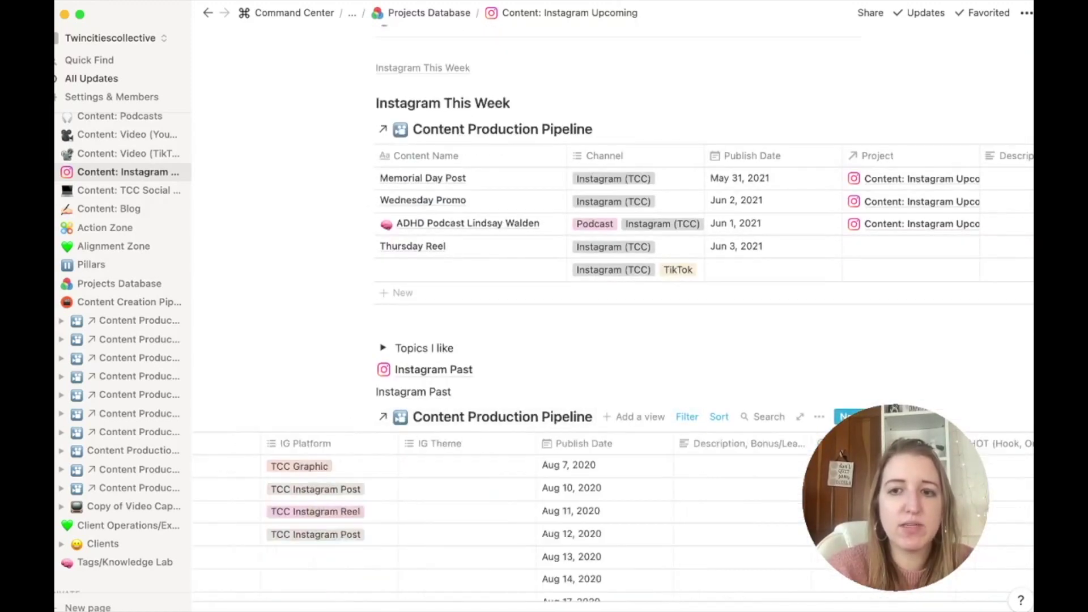
{"action": "scroll", "coordinate": [567, 521], "scroll_direction": "right", "scroll_amount": 15}
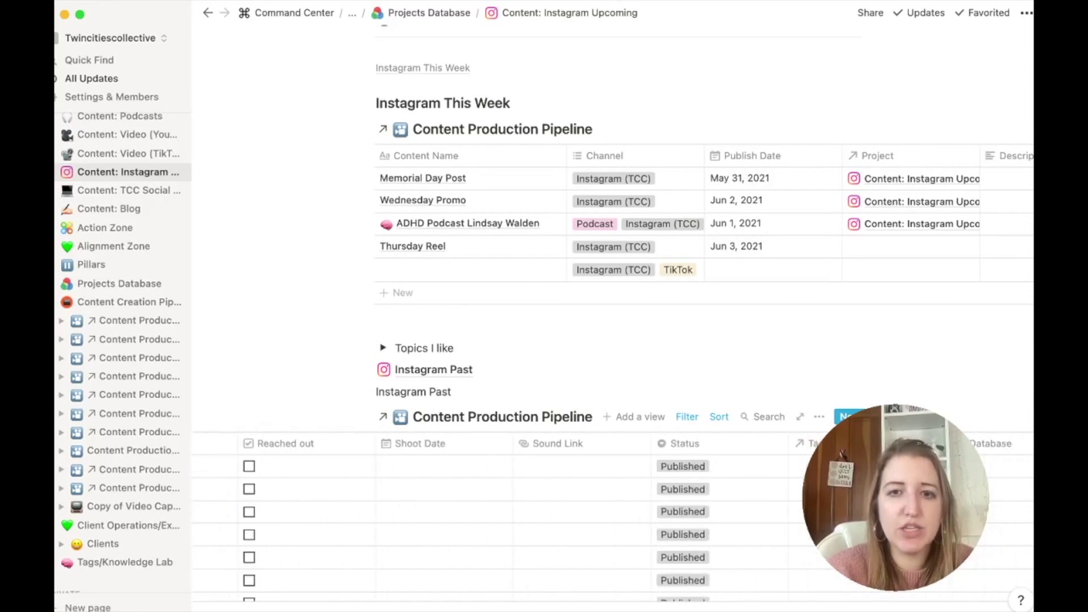
{"action": "scroll", "coordinate": [510, 182], "scroll_direction": "up", "scroll_amount": 3}
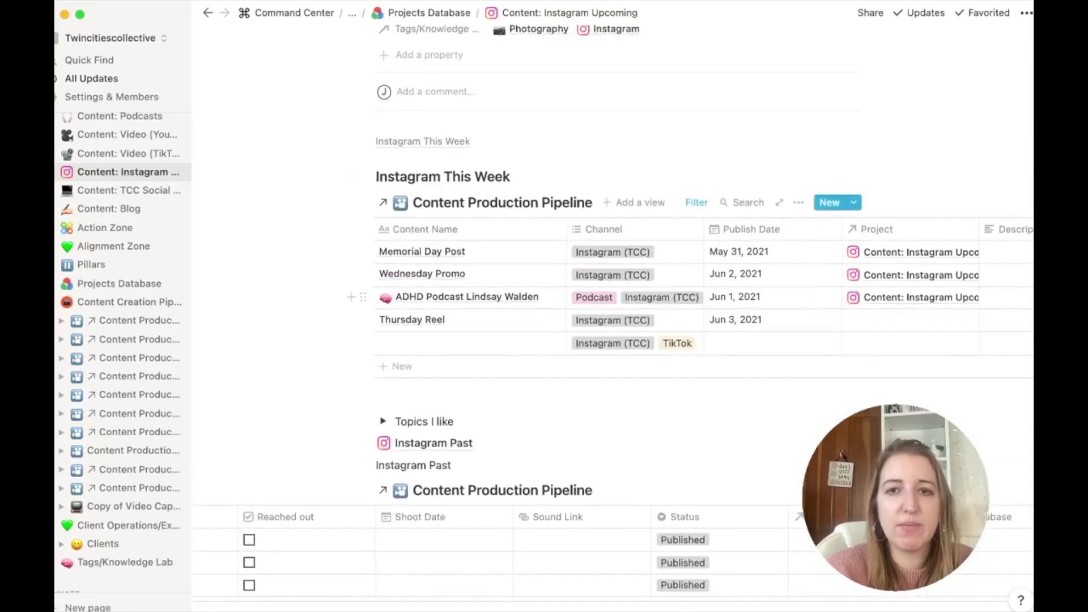
{"action": "scroll", "coordinate": [567, 283], "scroll_direction": "right", "scroll_amount": 10}
{"action": "scroll", "coordinate": [612, 283], "scroll_direction": "right", "scroll_amount": 15}
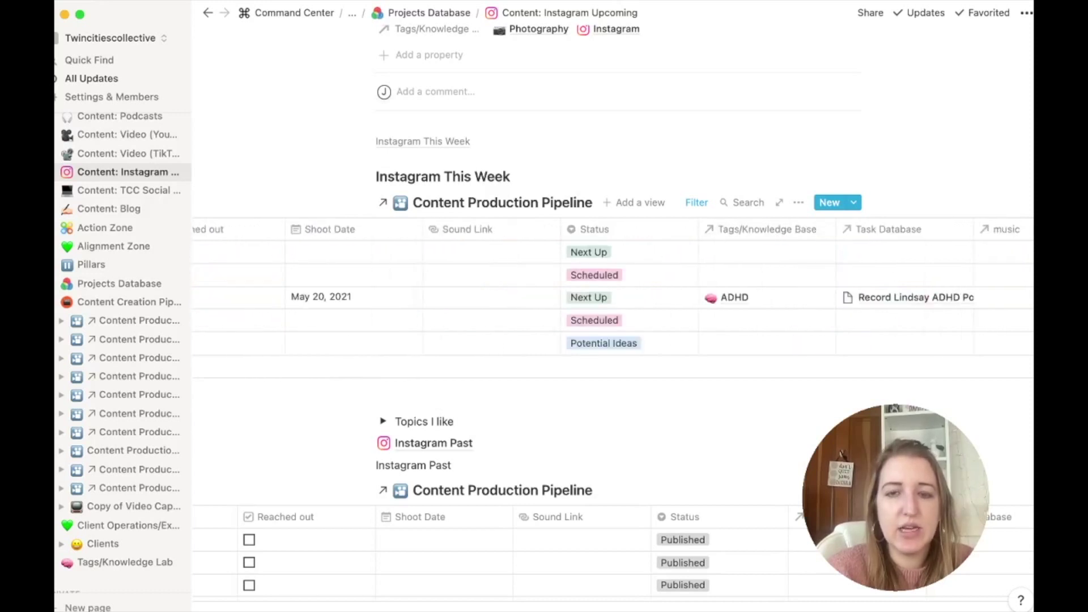
{"action": "scroll", "coordinate": [612, 294], "scroll_direction": "left", "scroll_amount": 20}
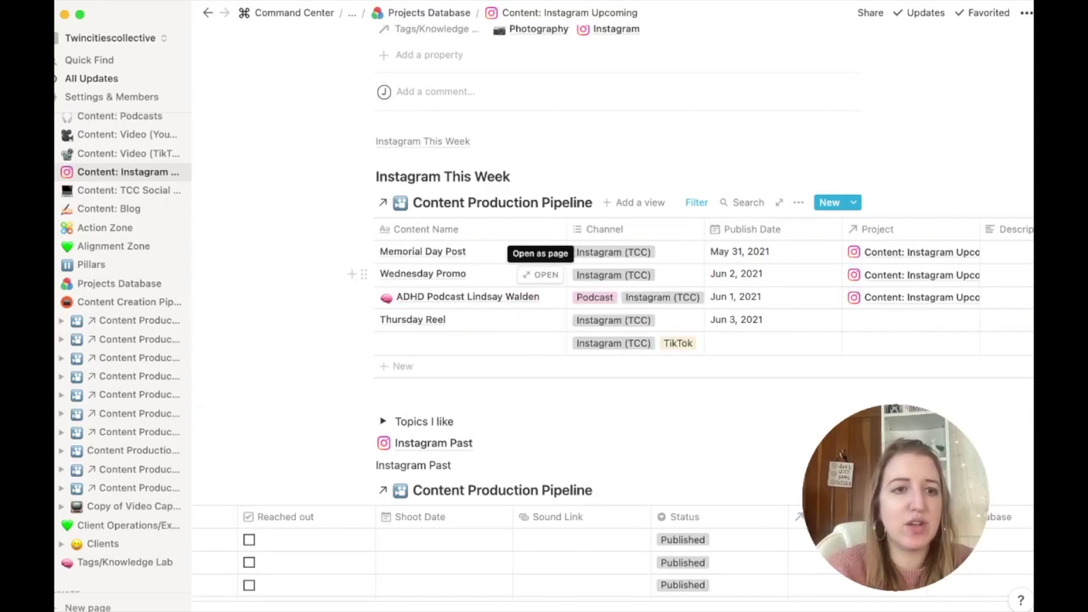
{"action": "scroll", "coordinate": [124, 283], "scroll_direction": "down", "scroll_amount": 5}
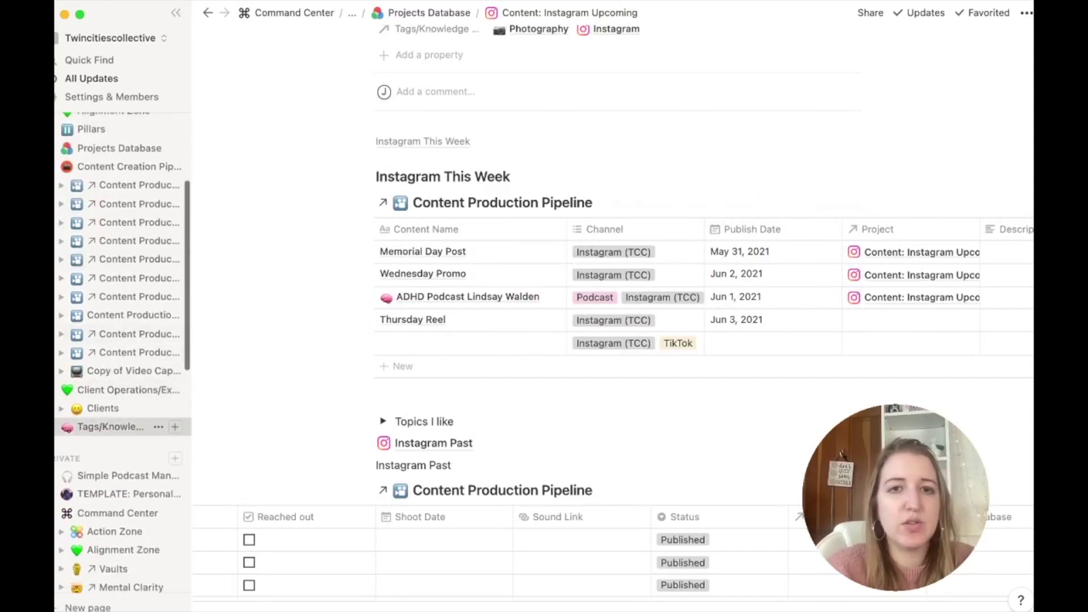
{"action": "left_click", "coordinate": [110, 427]}
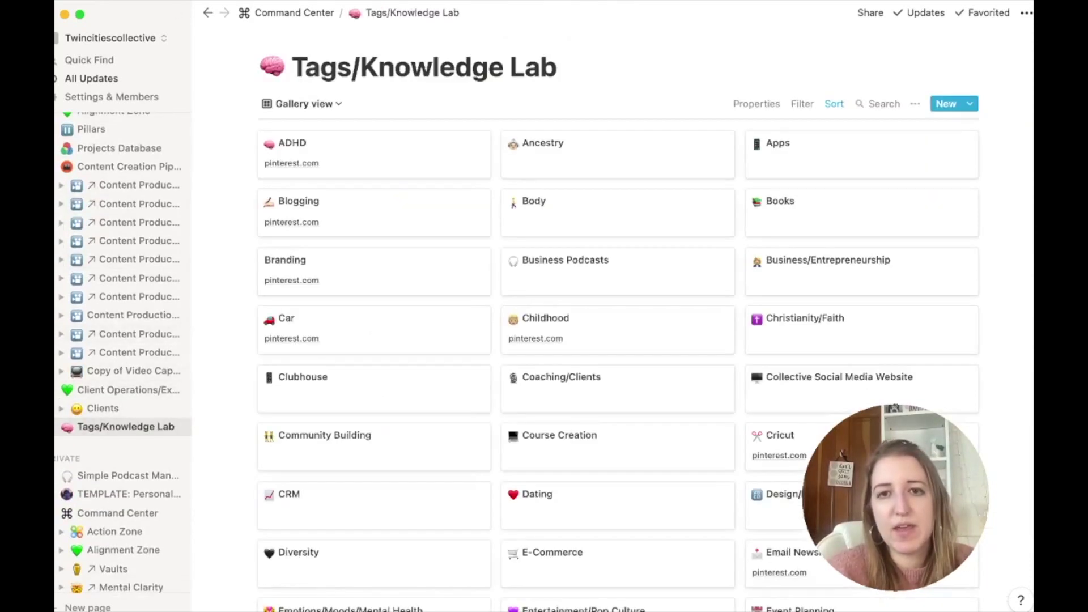
- Browse the Tags/Knowledge Lab topic cards such as Instagram, Fitness and Marketing Automation
{"action": "scroll", "coordinate": [618, 340], "scroll_direction": "down", "scroll_amount": 10}
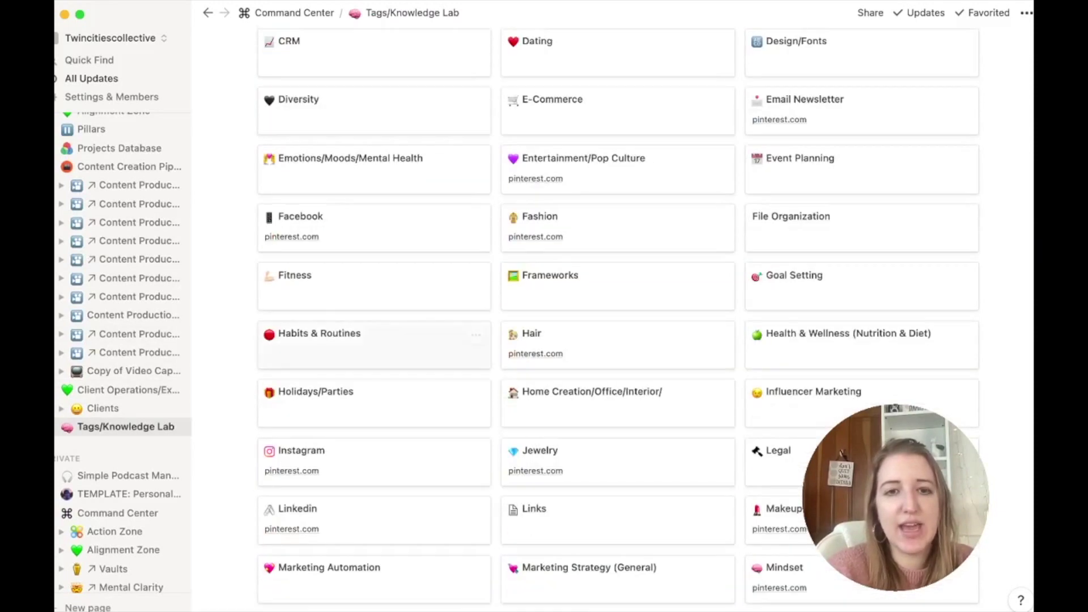
{"action": "scroll", "coordinate": [618, 340], "scroll_direction": "down", "scroll_amount": 3}
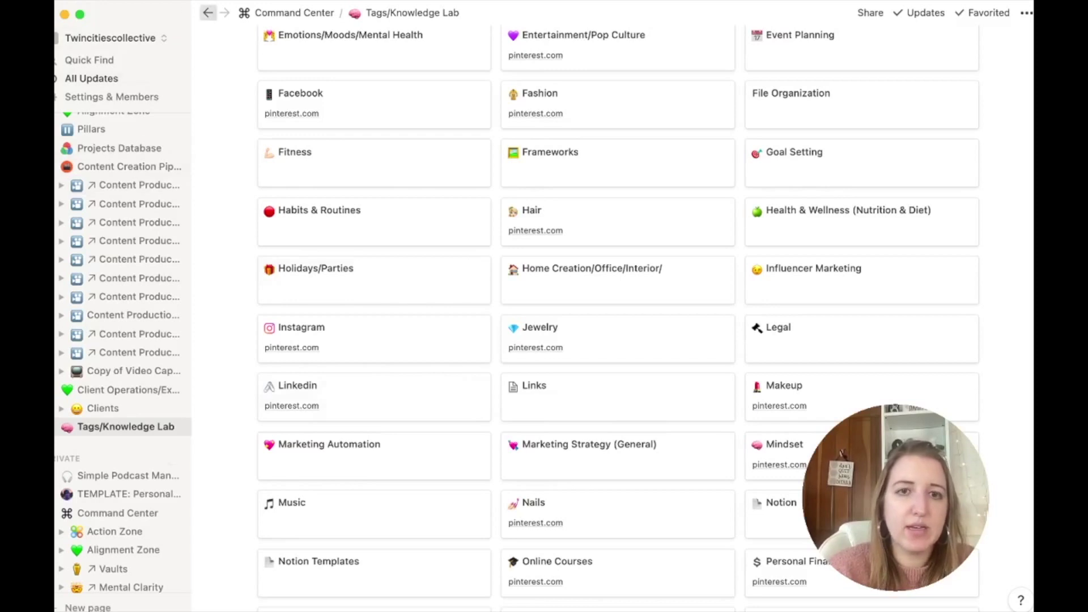
{"action": "left_click", "coordinate": [208, 13]}
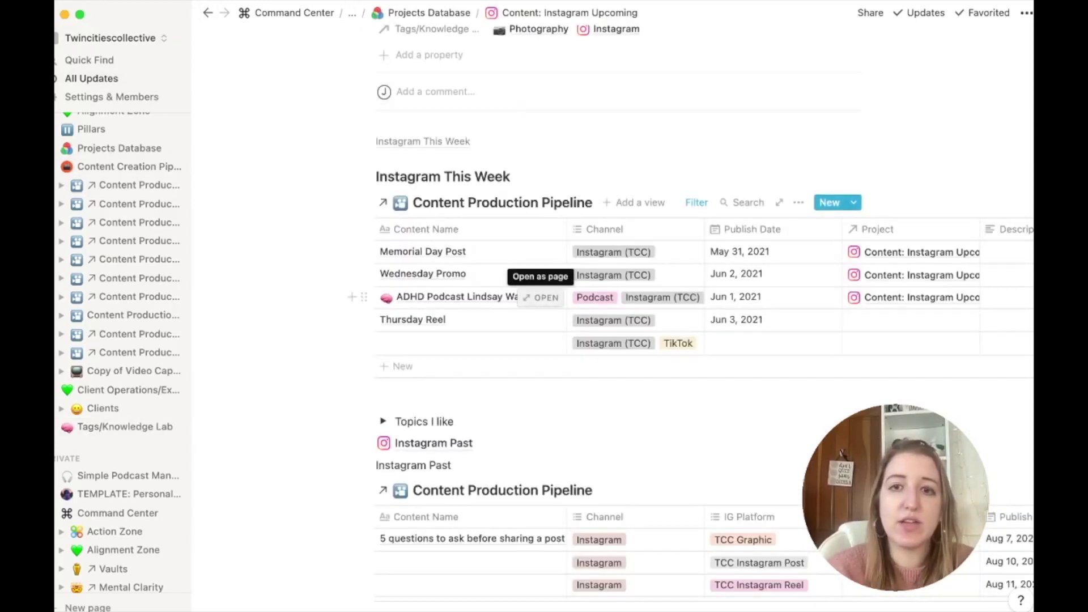
- Peek at the ADHD podcast post, then open the ADHD tag page from the Tags/Knowledge Lab gallery
{"action": "left_click", "coordinate": [540, 297]}
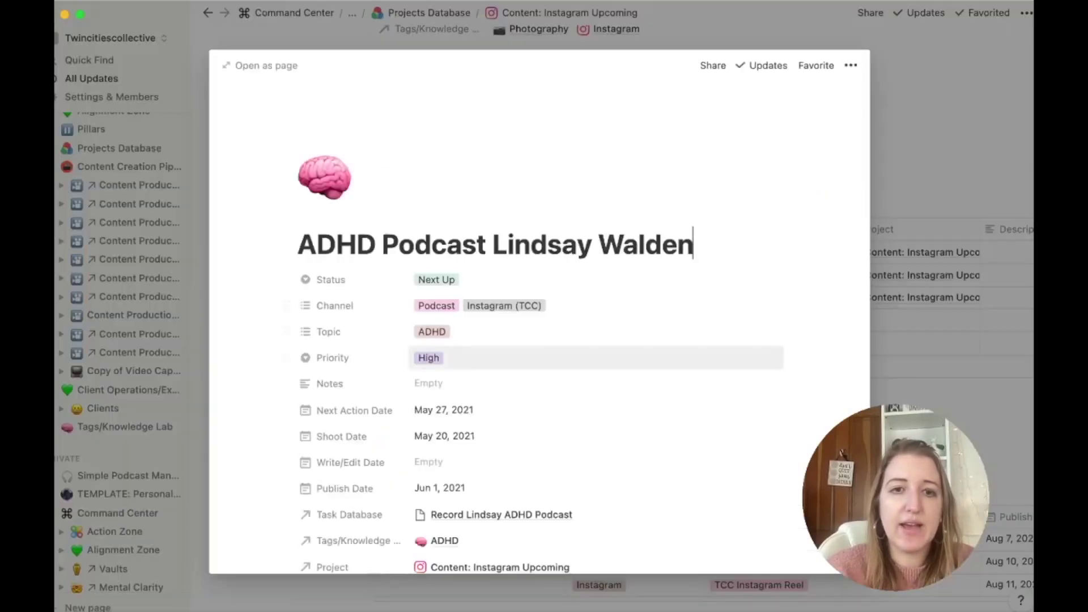
{"action": "scroll", "coordinate": [538, 340], "scroll_direction": "down", "scroll_amount": 4}
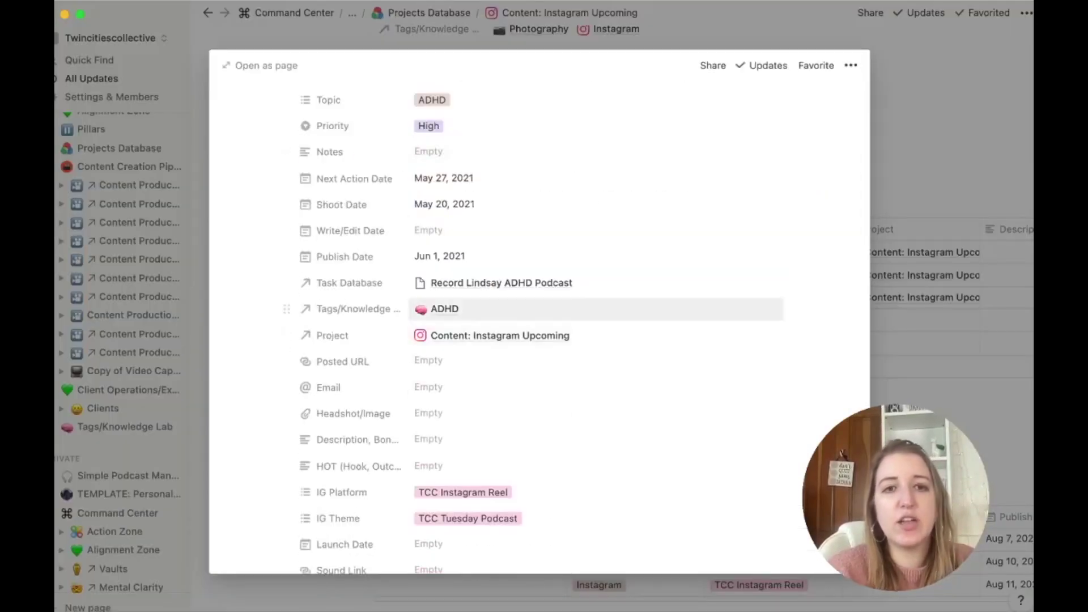
{"action": "key", "text": "Escape"}
{"action": "left_click", "coordinate": [125, 427]}
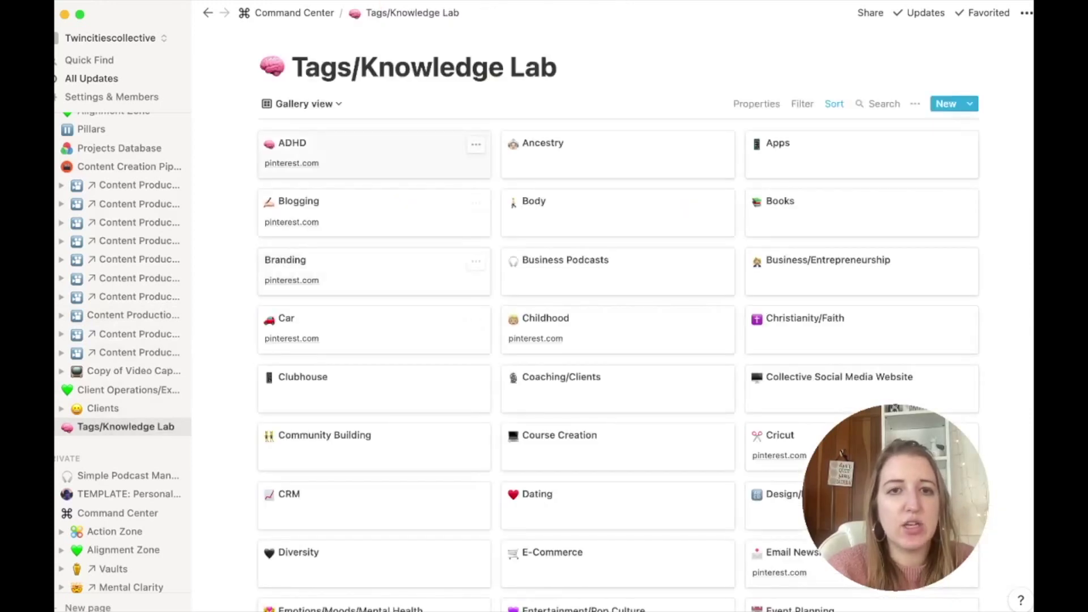
{"action": "left_click", "coordinate": [374, 154]}
{"action": "scroll", "coordinate": [538, 326], "scroll_direction": "down", "scroll_amount": 5}
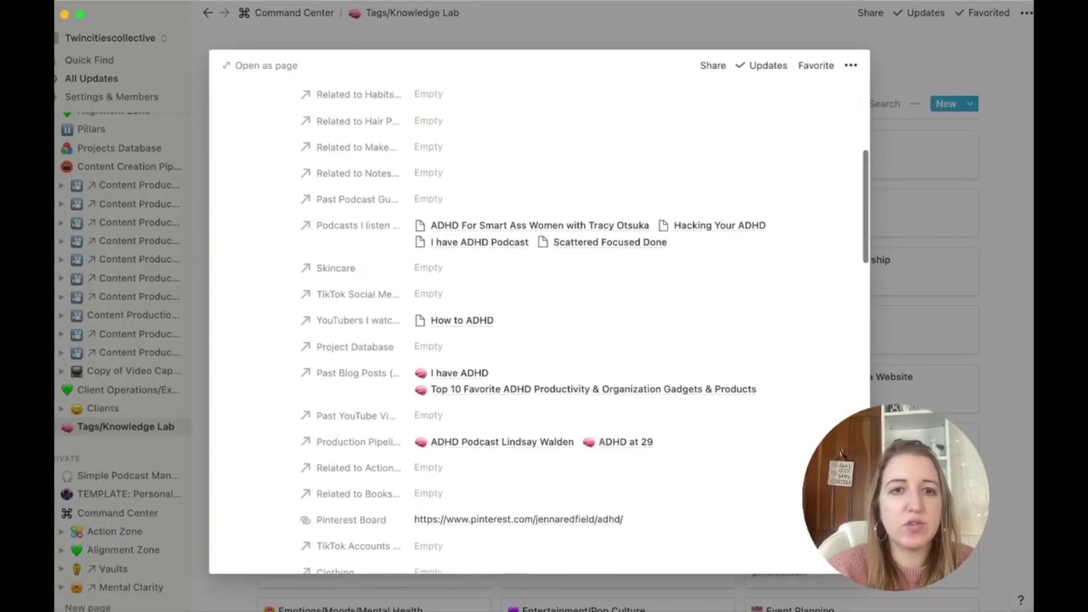
{"action": "scroll", "coordinate": [539, 349], "scroll_direction": "down", "scroll_amount": 3}
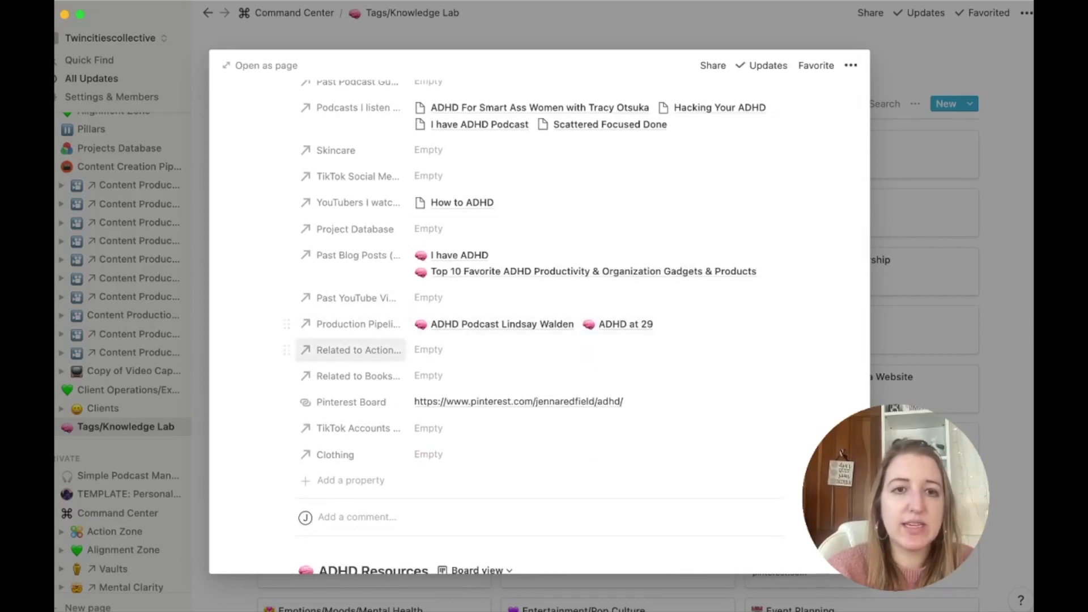
{"action": "key", "text": "Escape"}
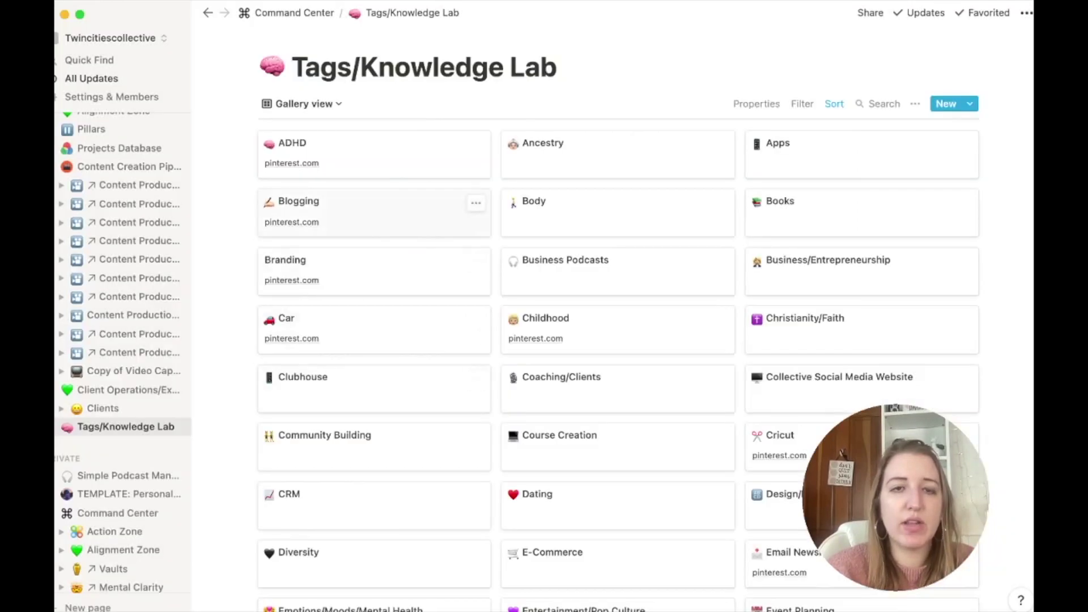
{"action": "left_click", "coordinate": [464, 162]}
{"action": "scroll", "coordinate": [567, 340], "scroll_direction": "down", "scroll_amount": 7}
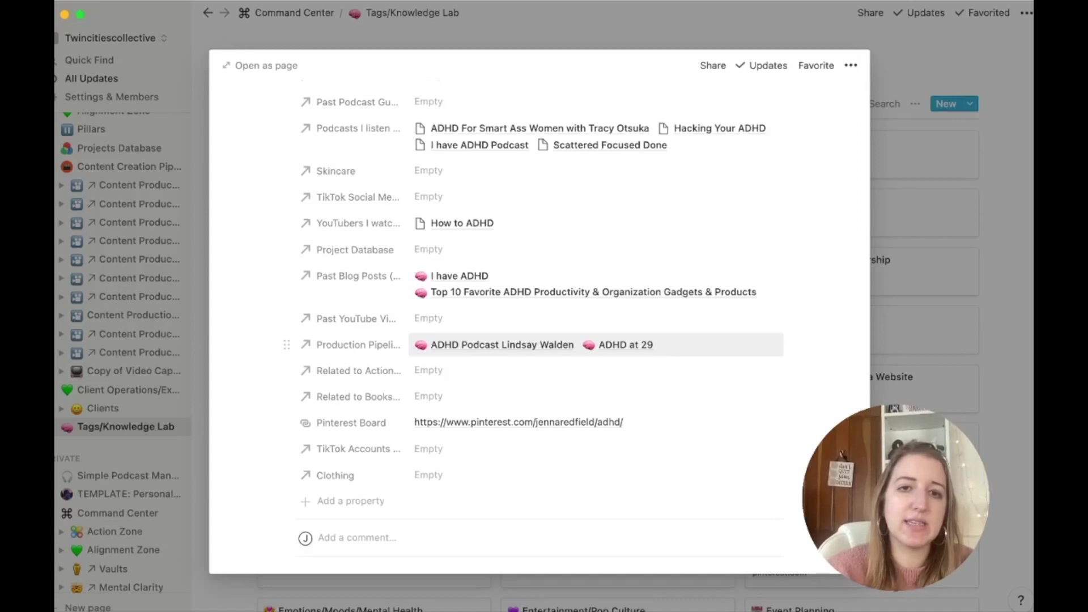
{"action": "left_click", "coordinate": [680, 344]}
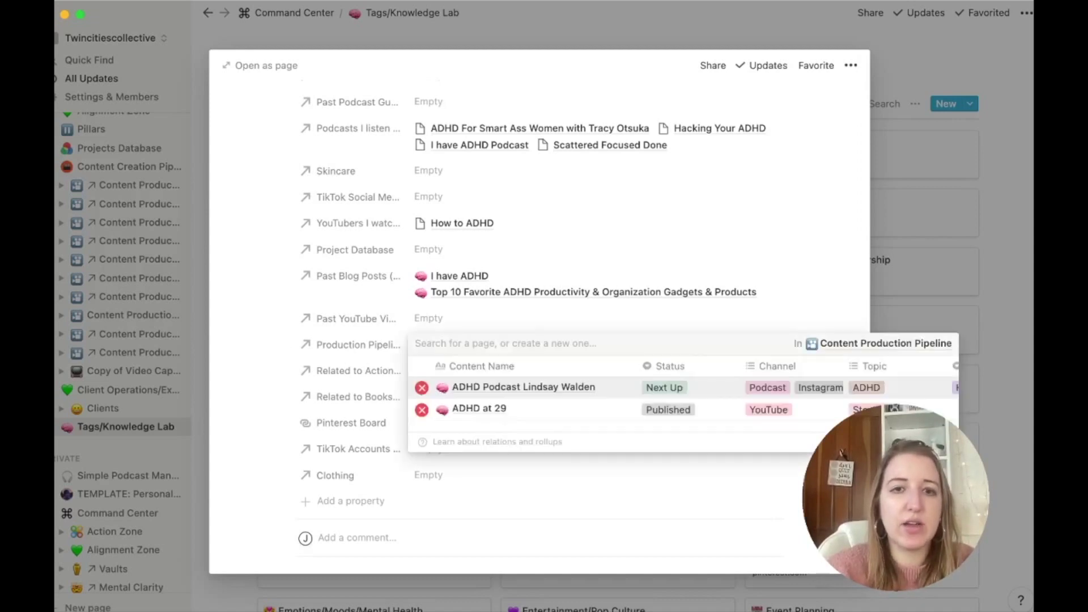
{"action": "left_click", "coordinate": [524, 387]}
{"action": "scroll", "coordinate": [539, 312], "scroll_direction": "down", "scroll_amount": 5}
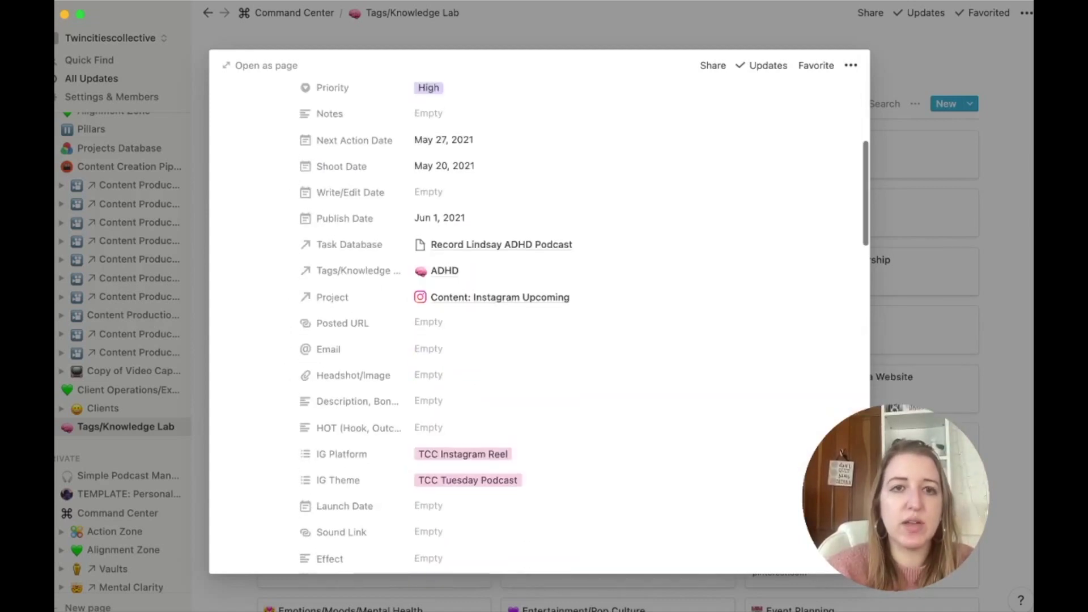
{"action": "scroll", "coordinate": [539, 317], "scroll_direction": "up", "scroll_amount": 5}
{"action": "scroll", "coordinate": [538, 317], "scroll_direction": "down", "scroll_amount": 5}
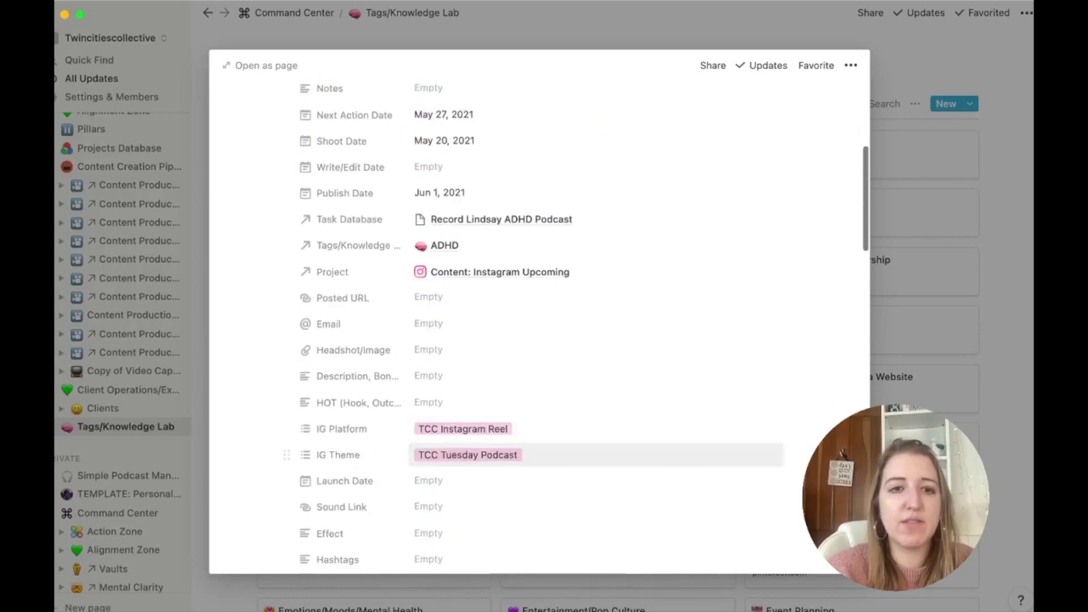
{"action": "scroll", "coordinate": [538, 318], "scroll_direction": "down", "scroll_amount": 3}
{"action": "left_click", "coordinate": [431, 385]}
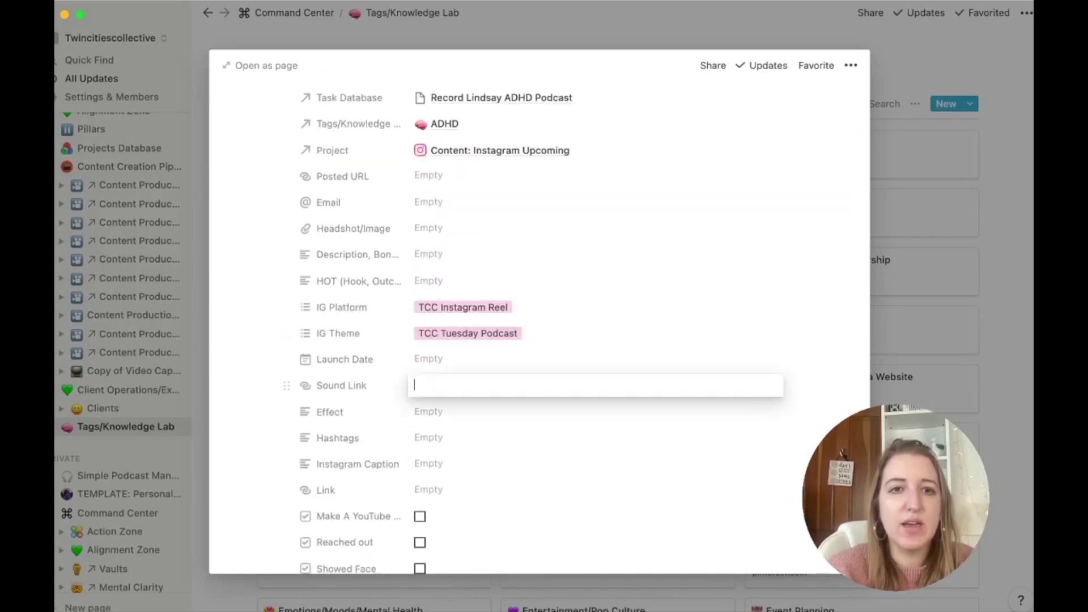
{"action": "key", "text": "Escape"}
{"action": "scroll", "coordinate": [618, 389], "scroll_direction": "up", "scroll_amount": 5}
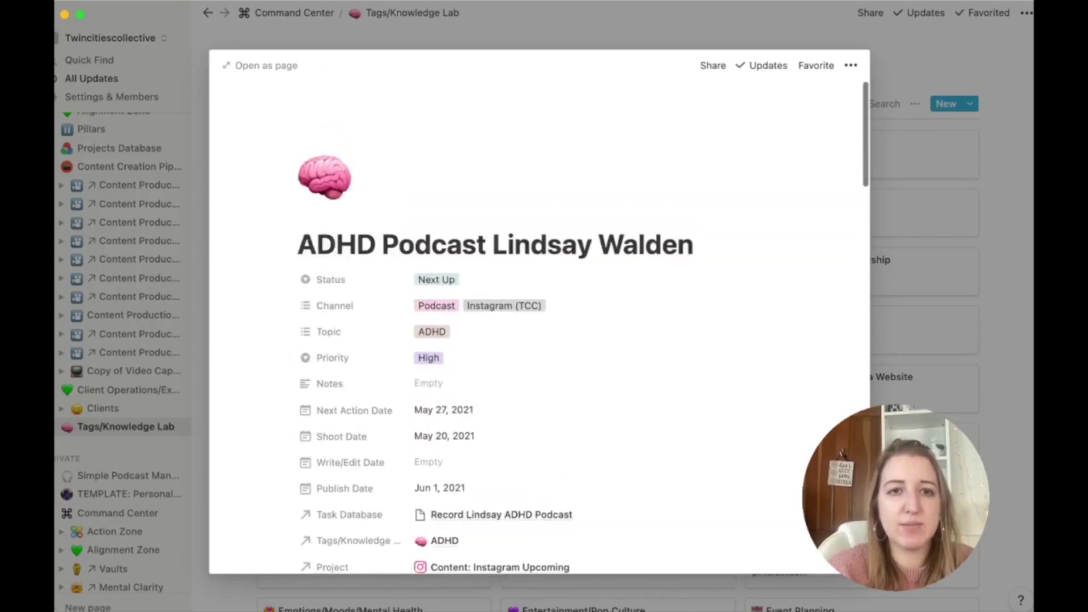
{"action": "key", "text": "Escape"}
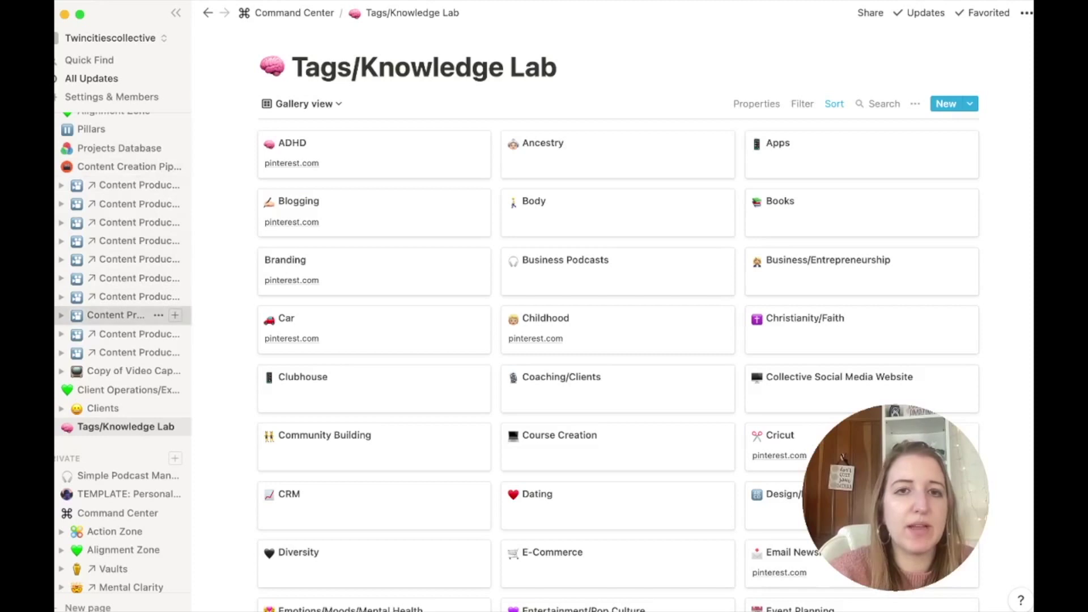
{"action": "left_click", "coordinate": [116, 315]}
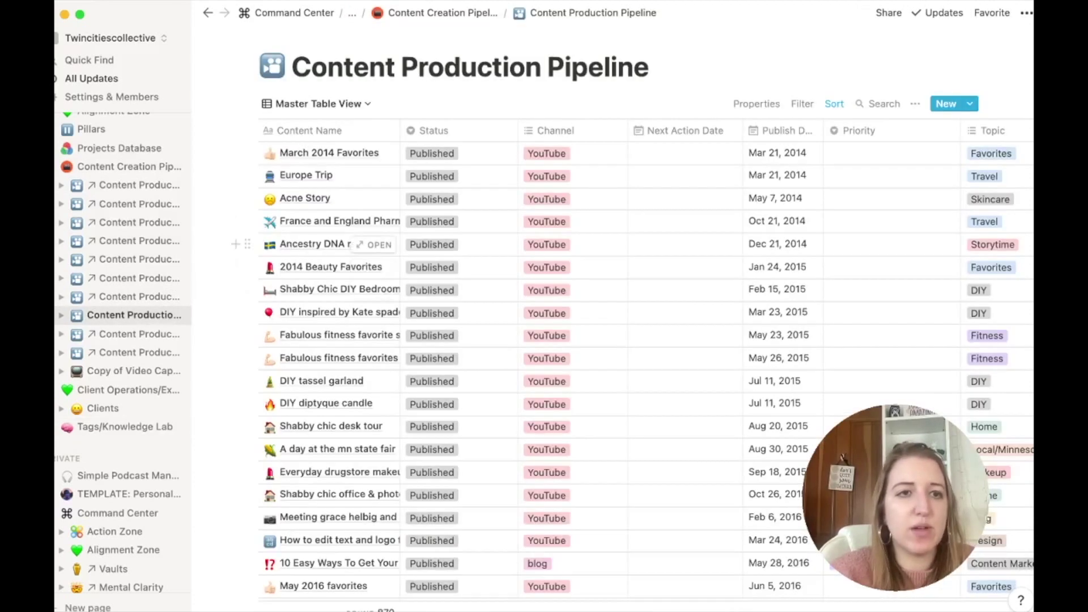
- Open Content: Instagram Upcoming from Favorites and review its Instagram This Week table
{"action": "scroll", "coordinate": [122, 255], "scroll_direction": "up", "scroll_amount": 3}
{"action": "left_click", "coordinate": [125, 203]}
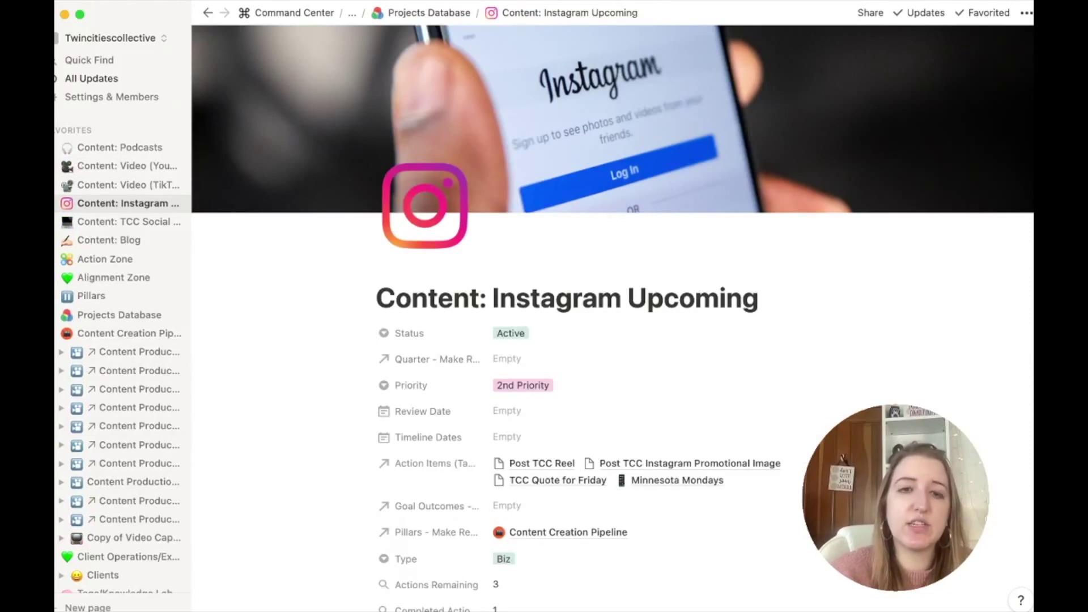
{"action": "scroll", "coordinate": [612, 317], "scroll_direction": "down", "scroll_amount": 10}
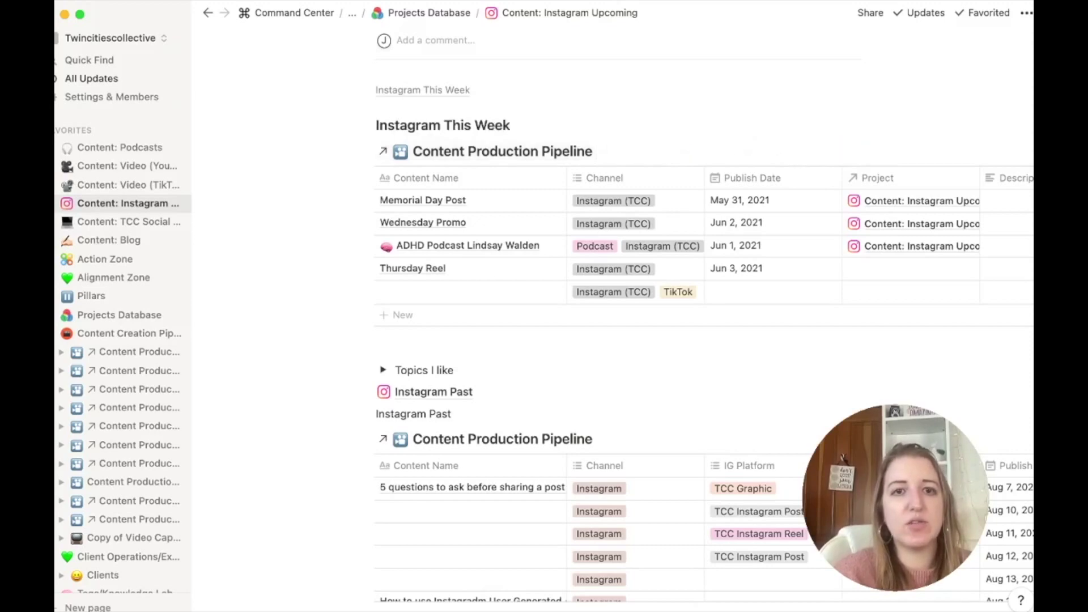
{"action": "left_click", "coordinate": [429, 12]}
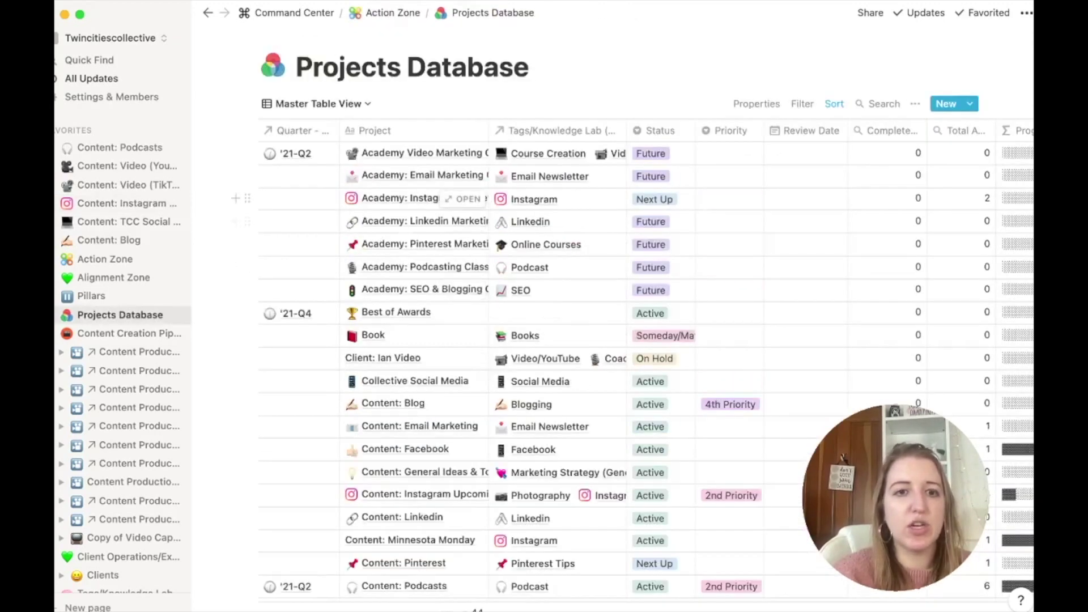
- Browse the Projects Database table, then go to the Content Creation Pipeline page
{"action": "scroll", "coordinate": [453, 255], "scroll_direction": "down", "scroll_amount": 5}
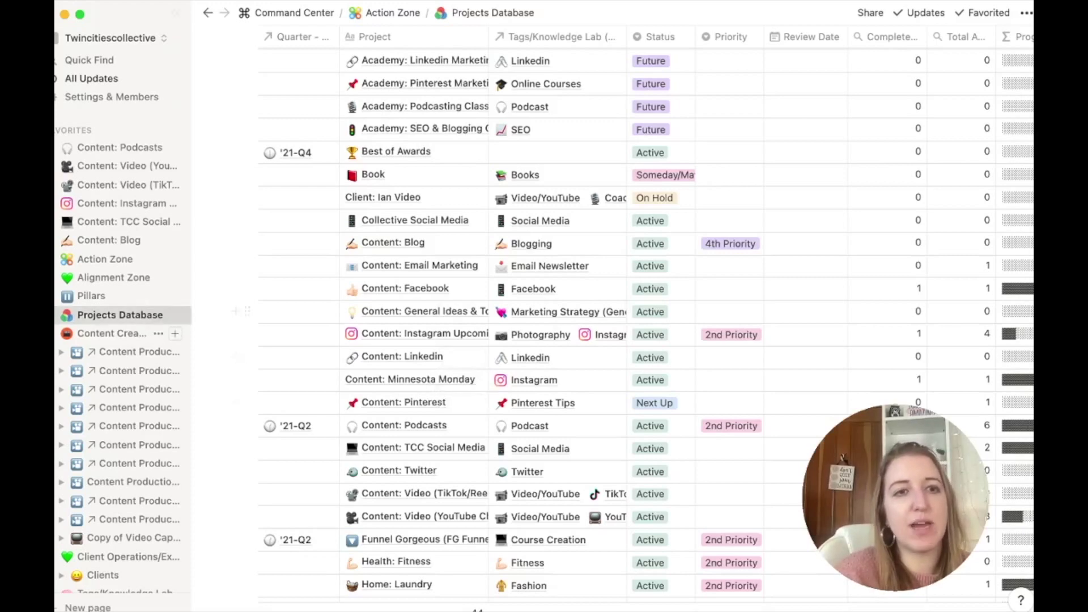
{"action": "left_click", "coordinate": [128, 333]}
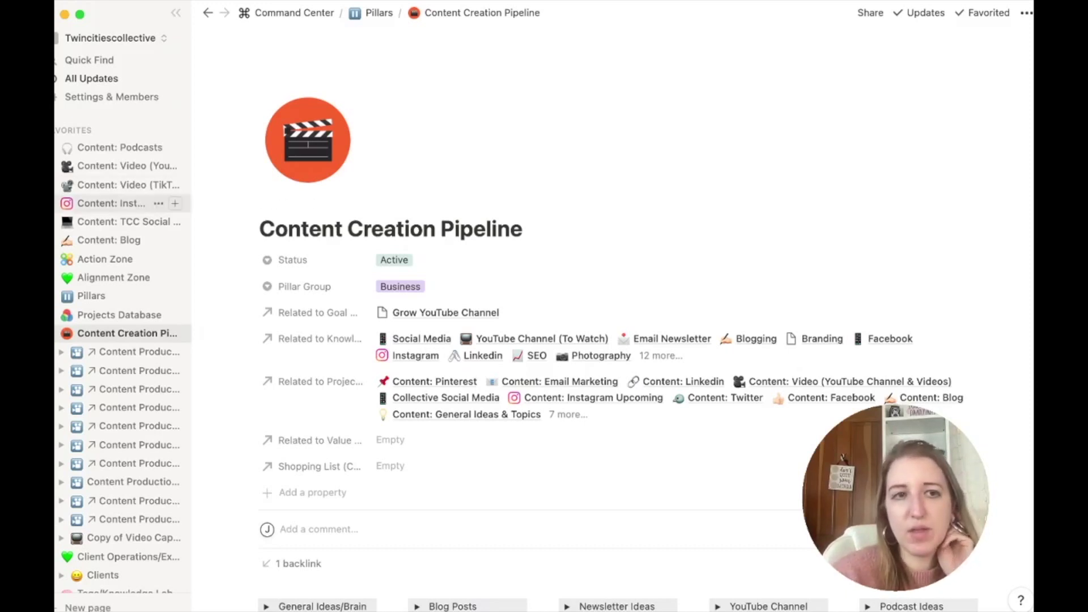
- Back on Content: Instagram Upcoming, preview the Memorial Day Post's details, then close the preview
{"action": "left_click", "coordinate": [111, 203]}
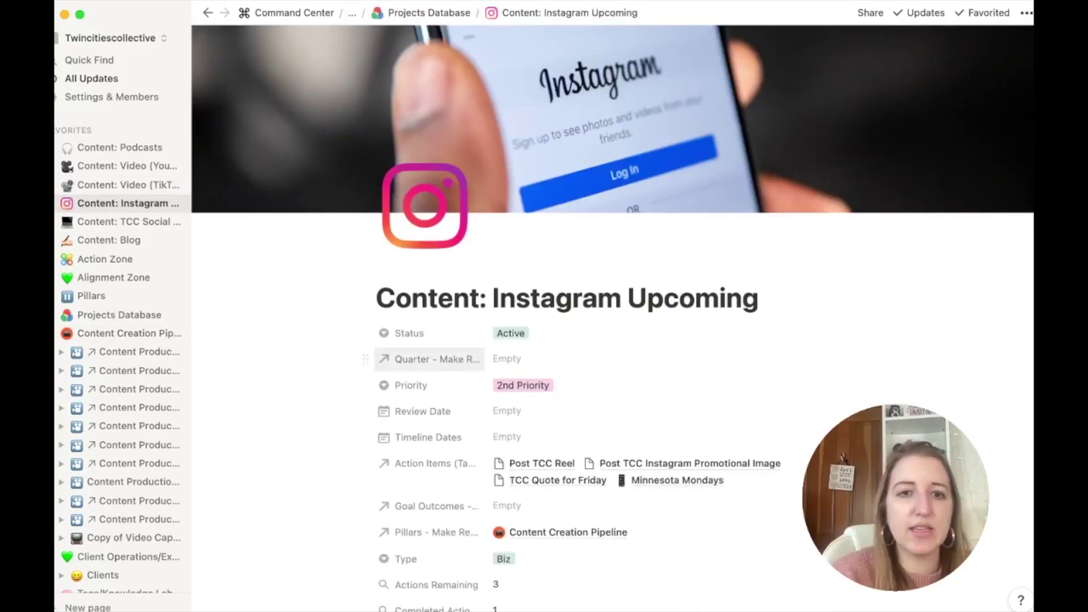
{"action": "scroll", "coordinate": [430, 358], "scroll_direction": "down", "scroll_amount": 3}
{"action": "scroll", "coordinate": [566, 318], "scroll_direction": "down", "scroll_amount": 10}
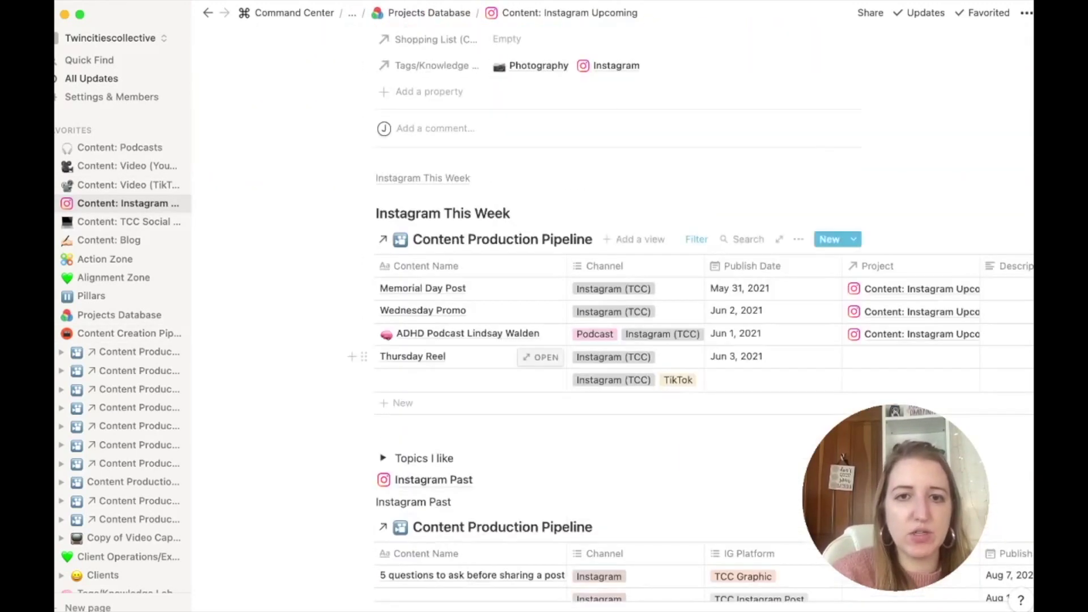
{"action": "left_click", "coordinate": [539, 288]}
{"action": "scroll", "coordinate": [538, 317], "scroll_direction": "down", "scroll_amount": 7}
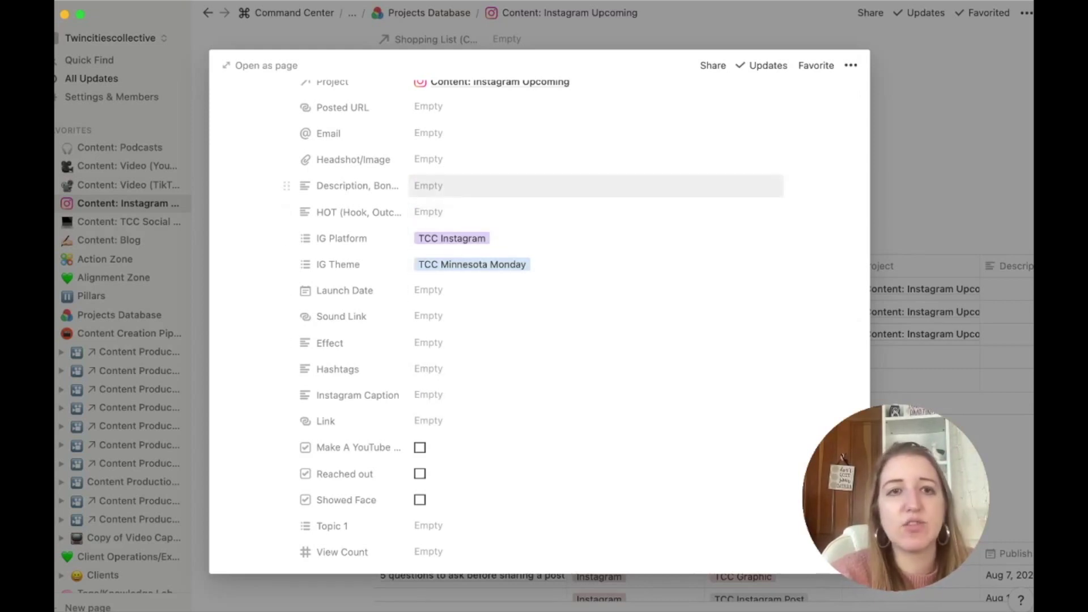
{"action": "key", "text": "Escape"}
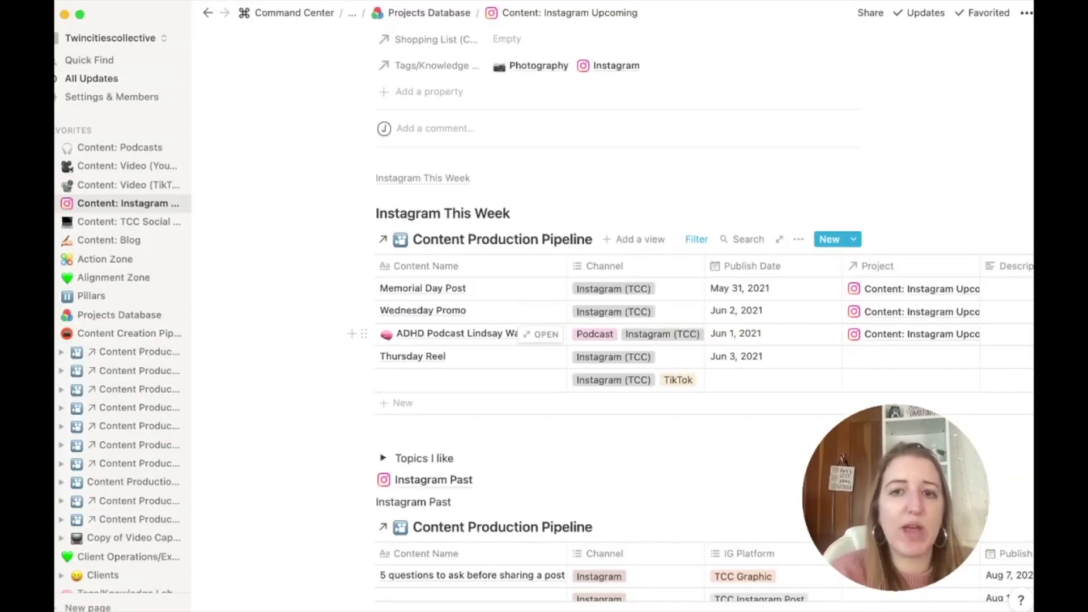